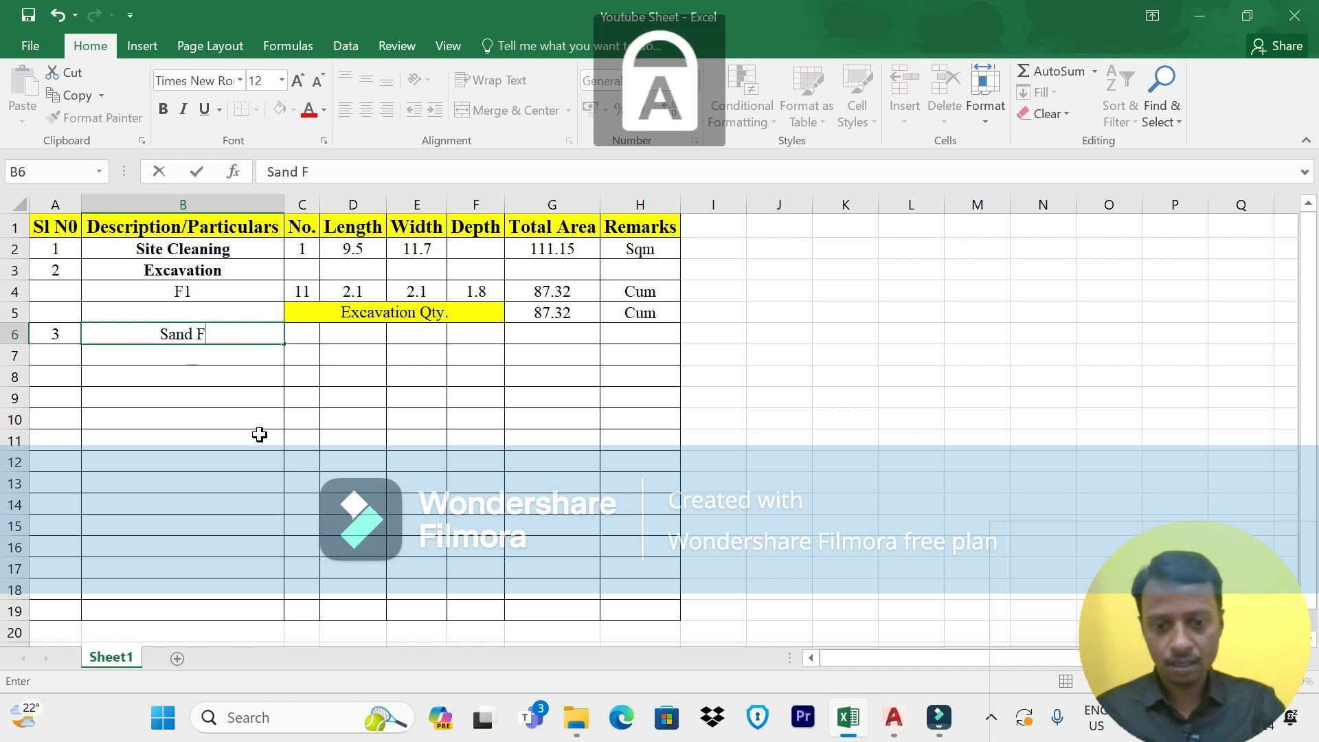
Complete the item 3 description in B6 as "Sand Filling" and make it bold
type("ill")
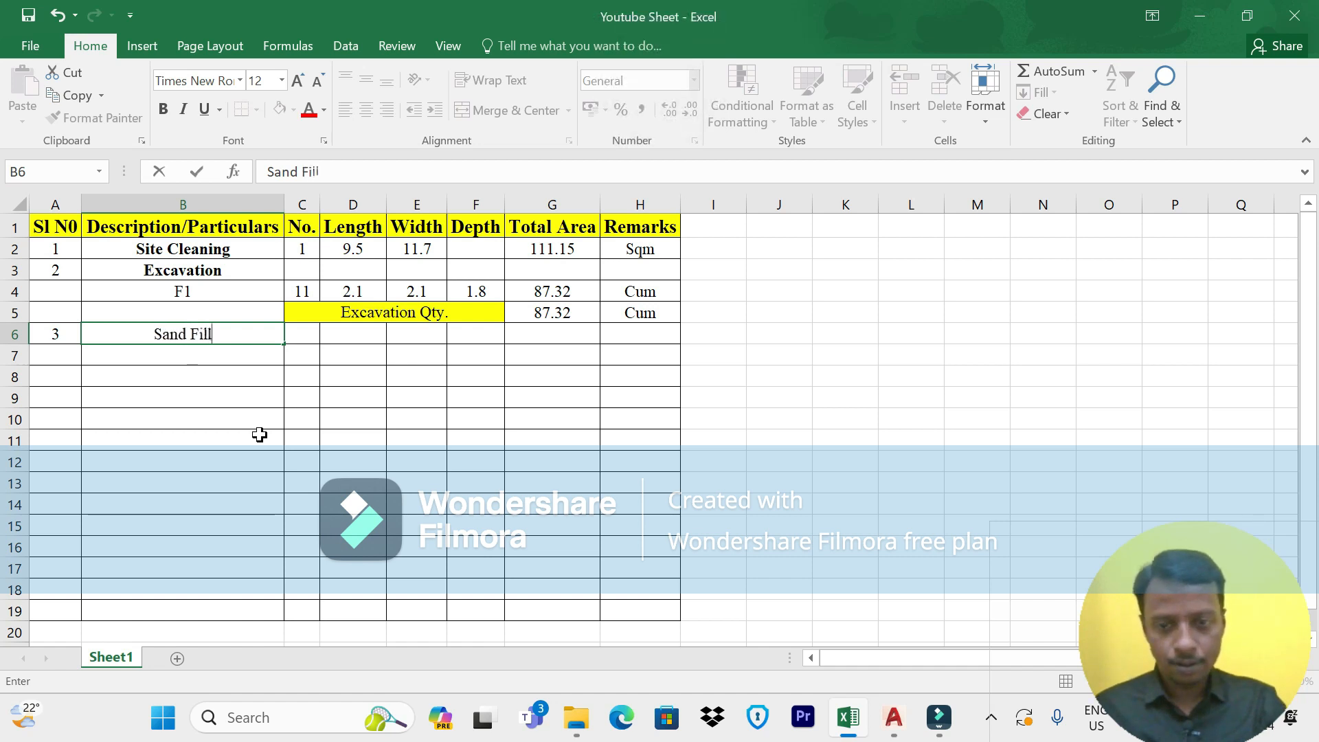
type("ing")
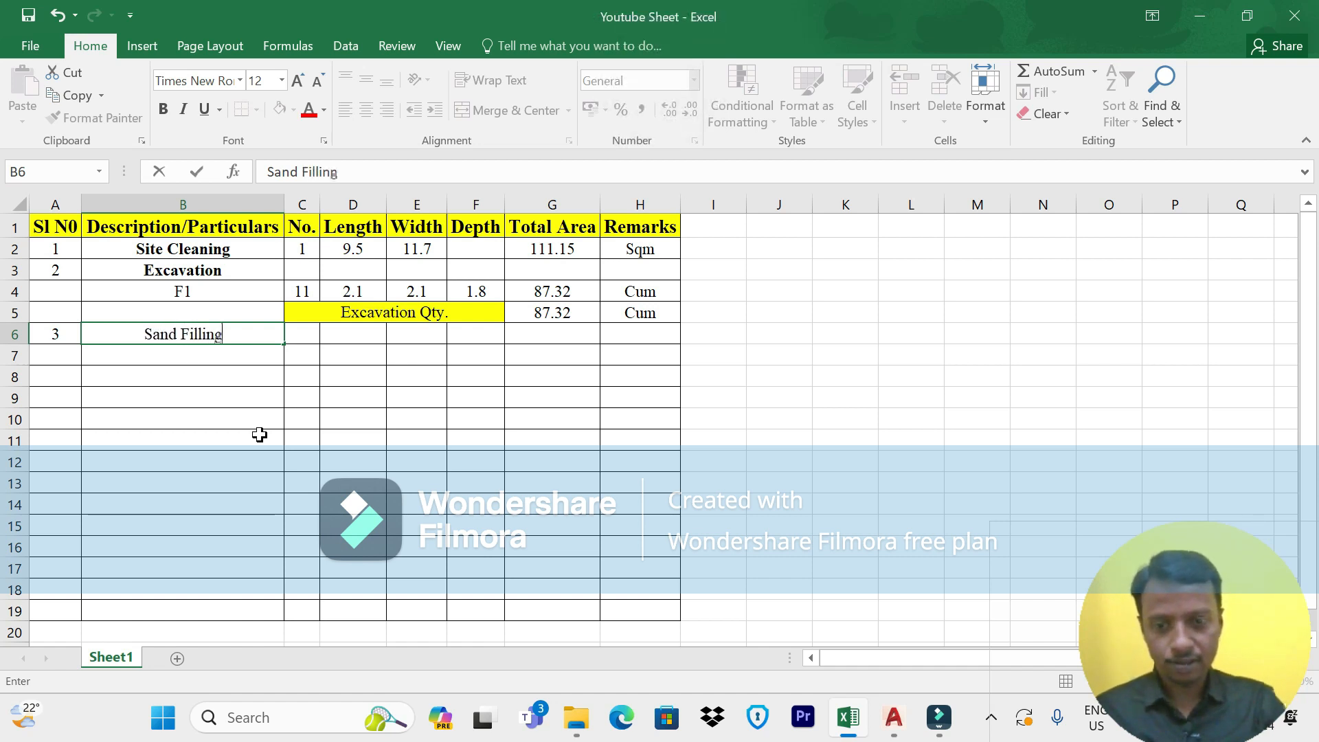
left_click(302, 355)
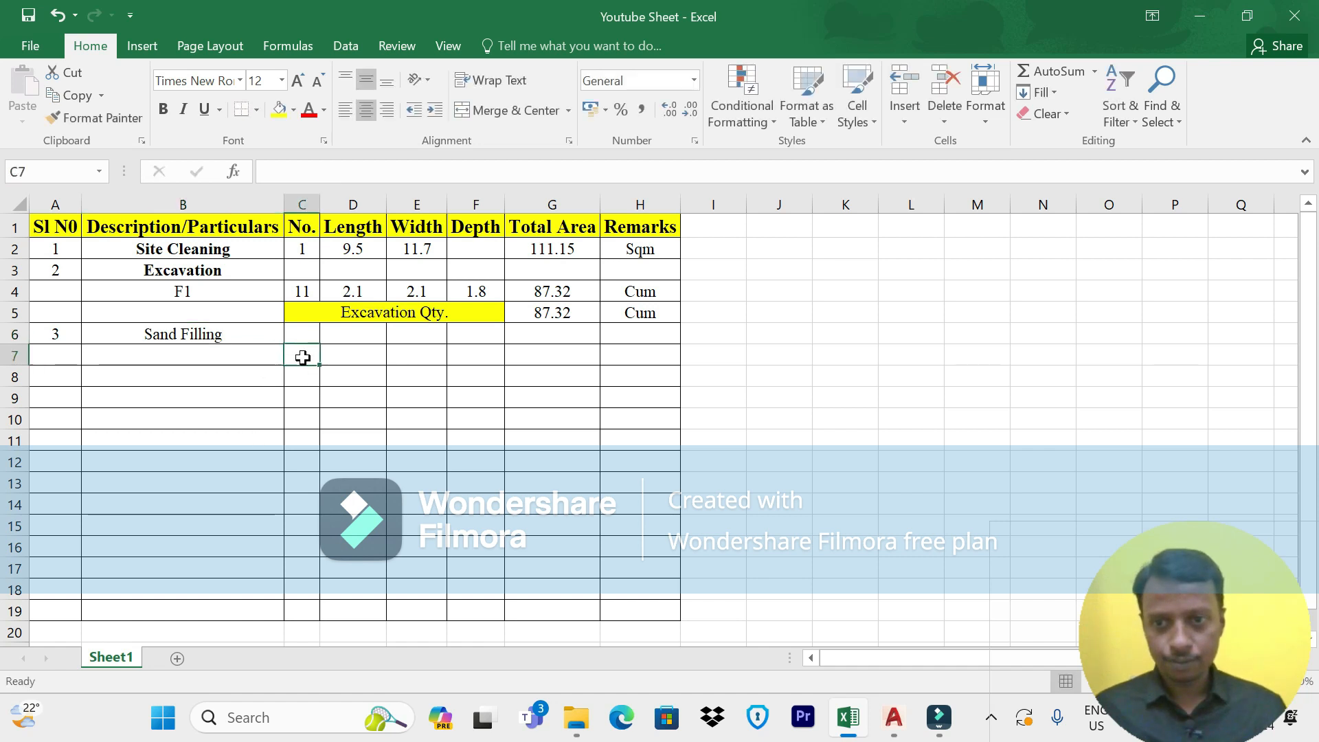
left_click(215, 335)
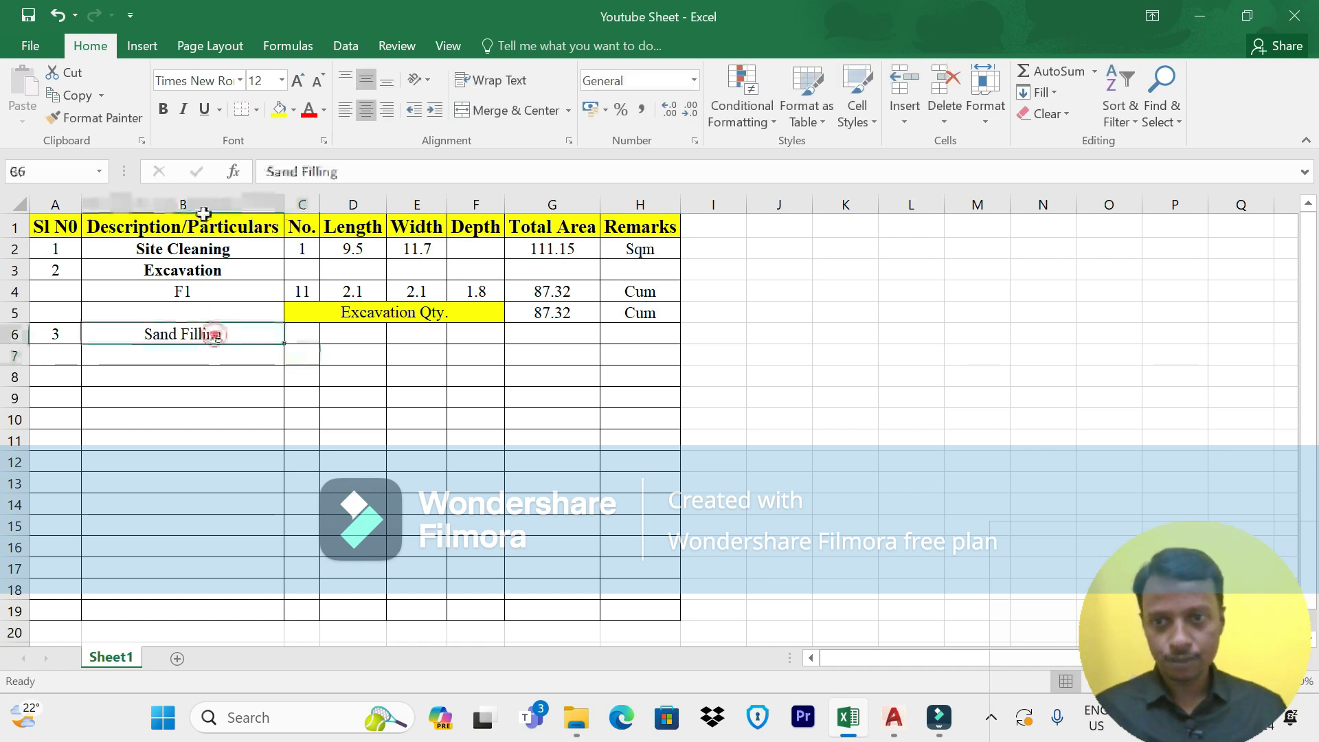
left_click(167, 109)
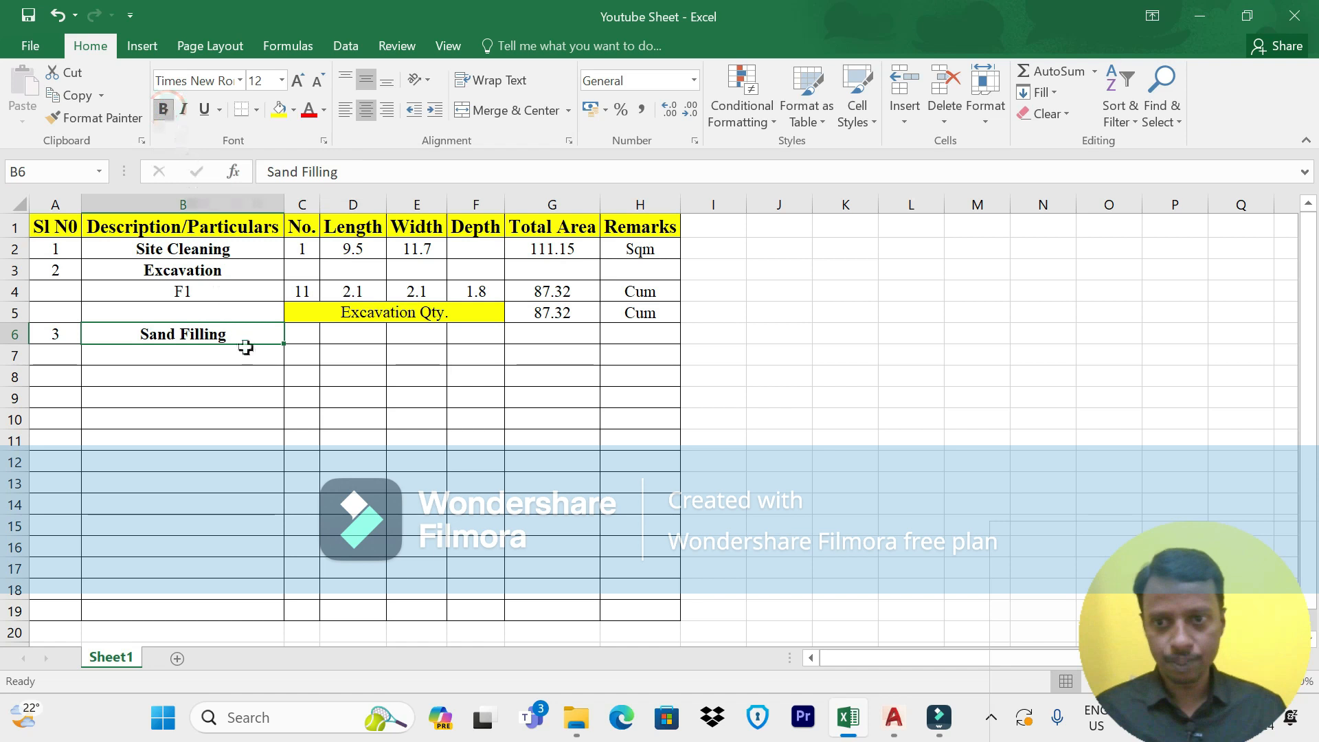
left_click(294, 362)
left_click(255, 360)
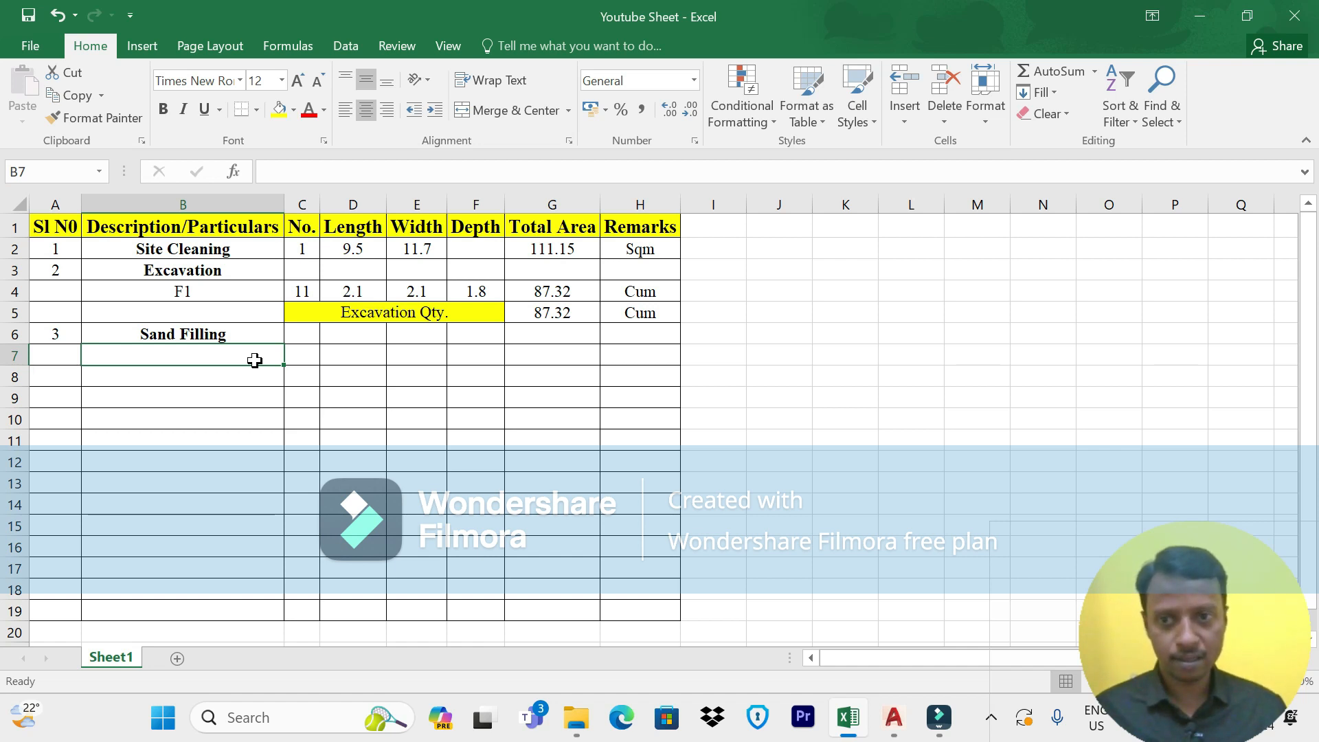
left_click(238, 336)
left_click(244, 354)
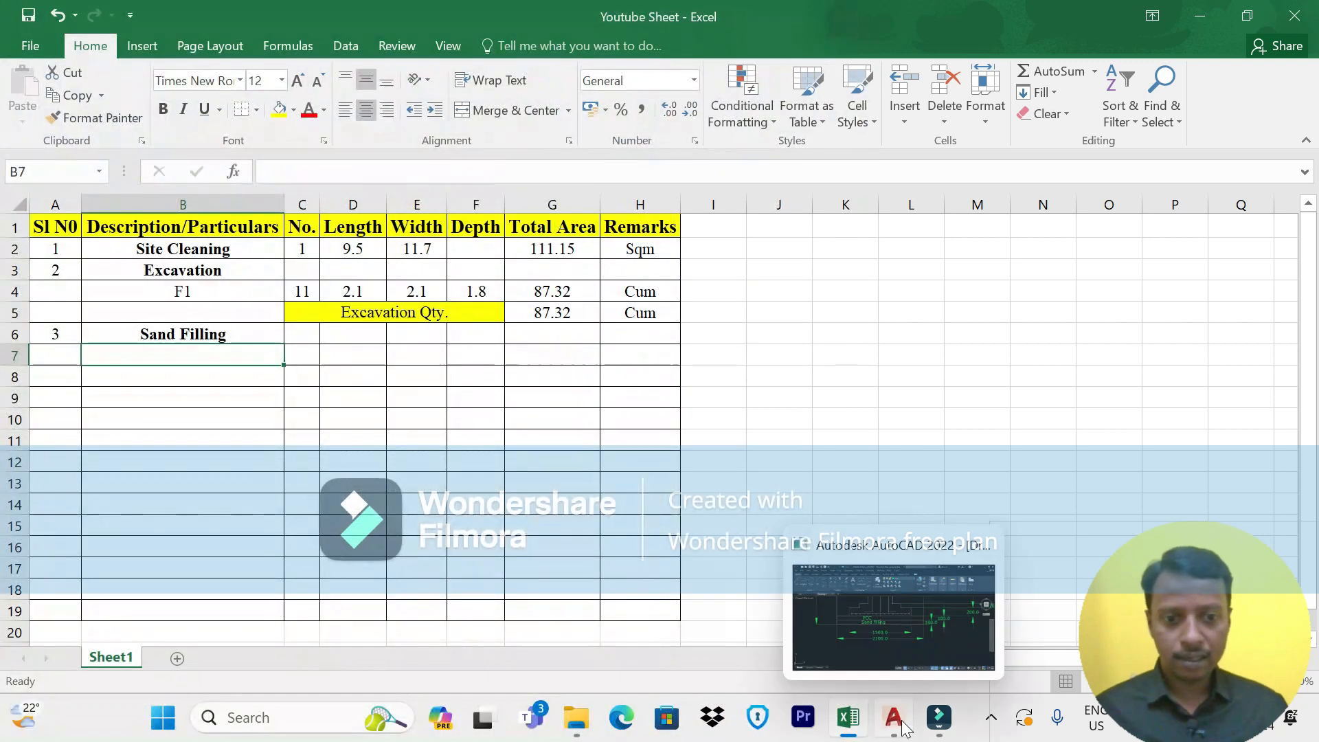
Switch to the AutoCAD drawing and examine the footing plan and the sand filling layer's dimensions in the footing section
left_click(893, 717)
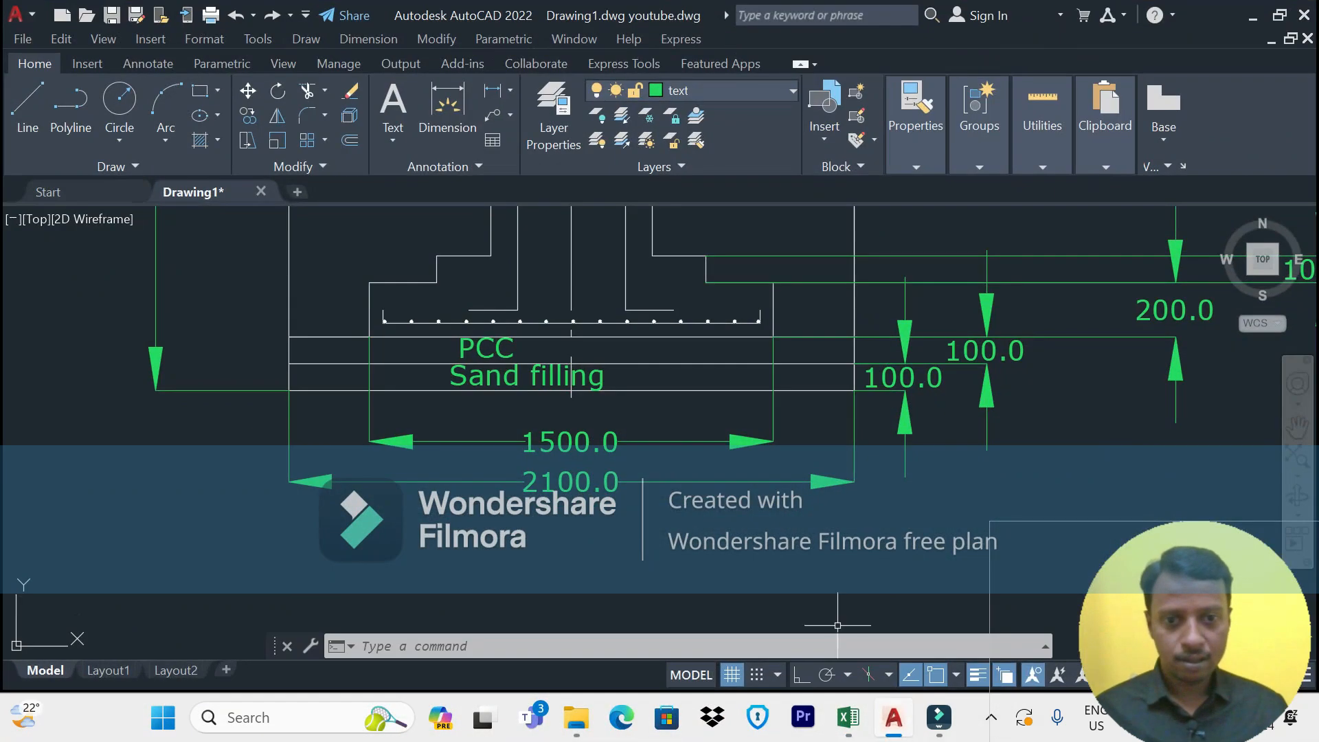
scroll(660, 421, "down", 3)
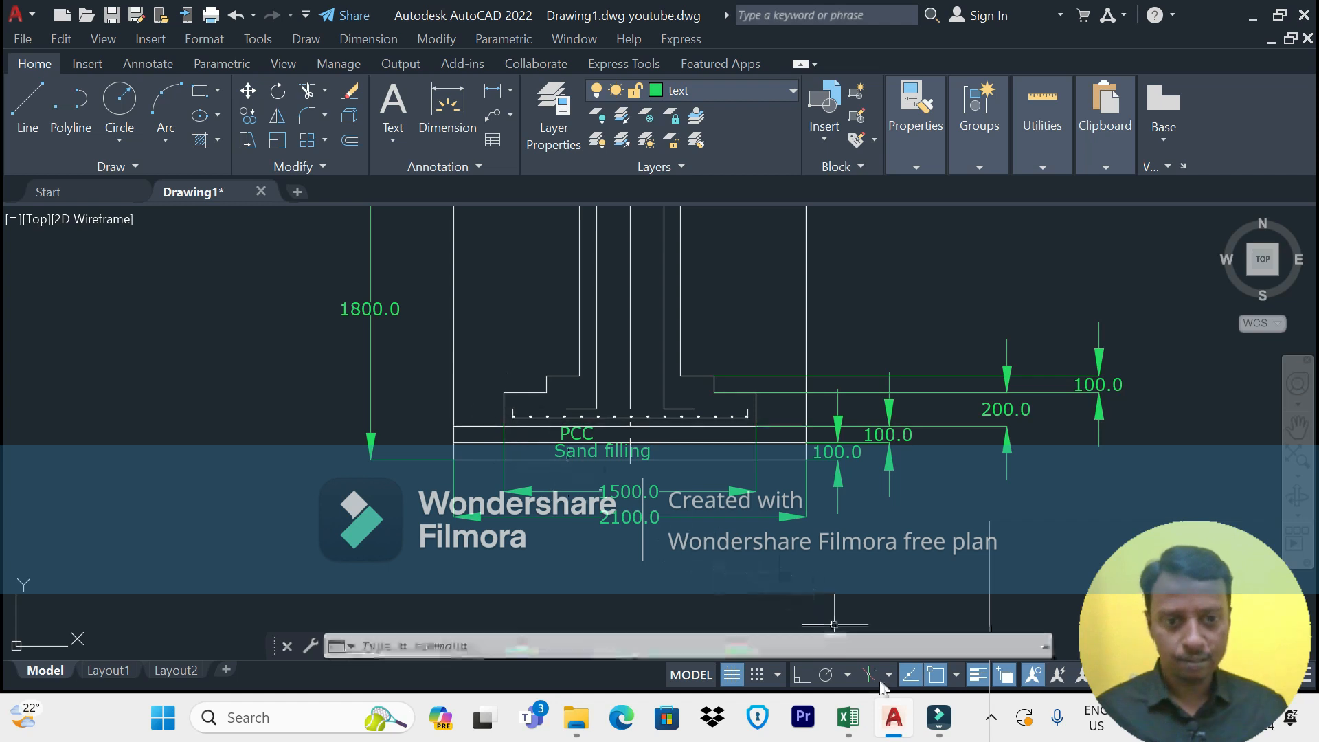
scroll(817, 577, "down", 5)
scroll(618, 405, "up", 4)
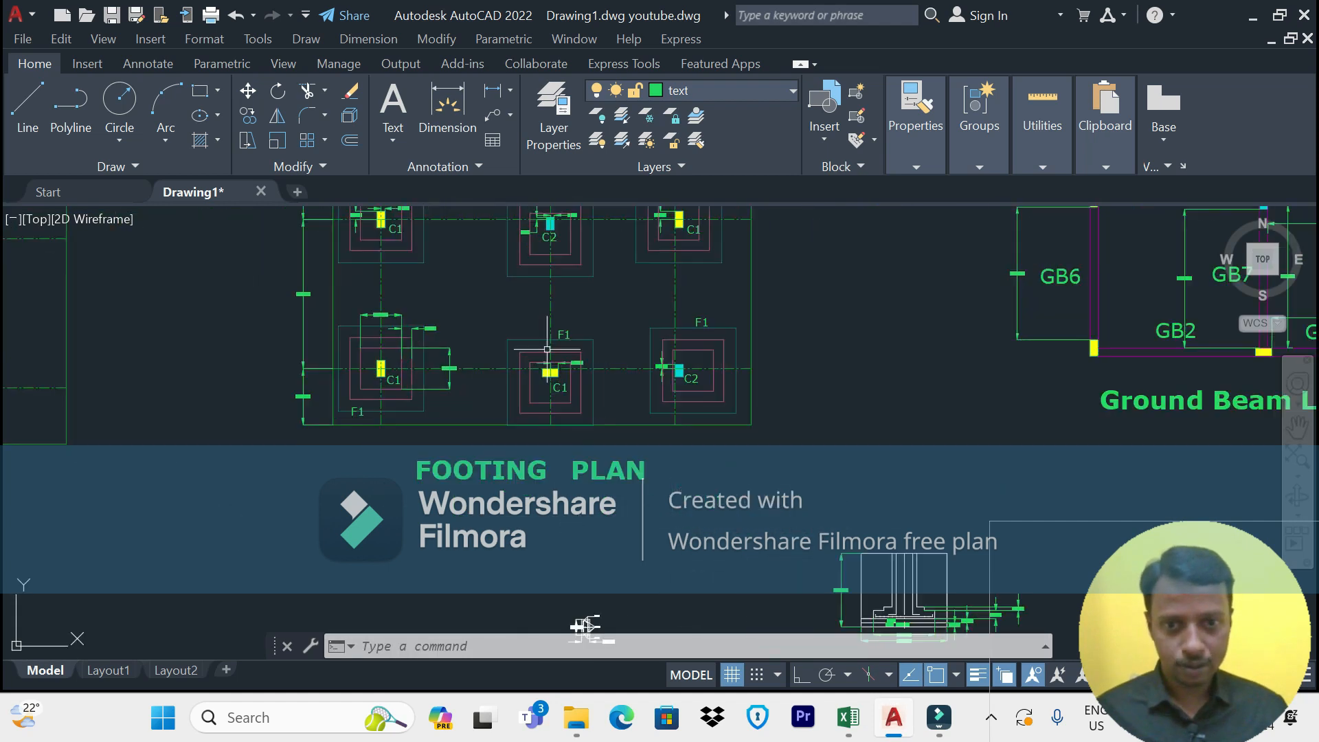
scroll(653, 446, "down", 4)
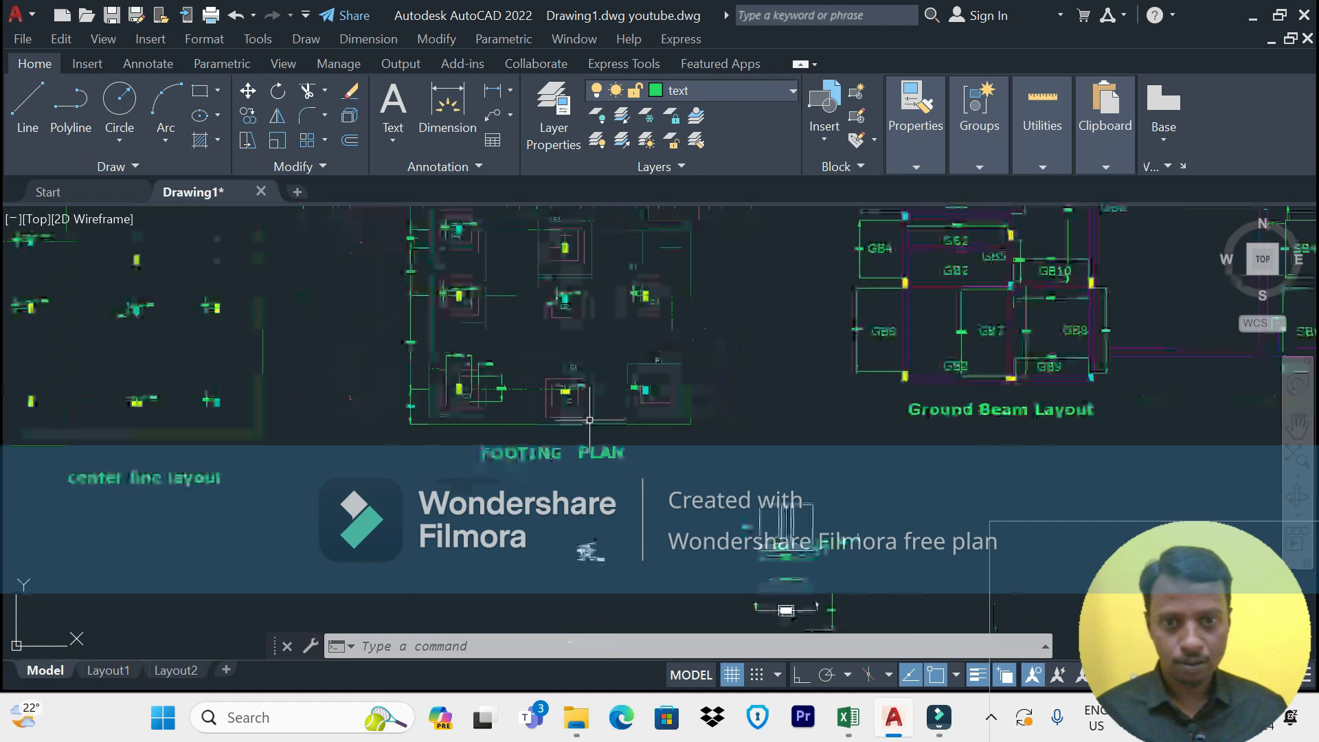
scroll(709, 481, "up", 5)
scroll(756, 511, "up", 2)
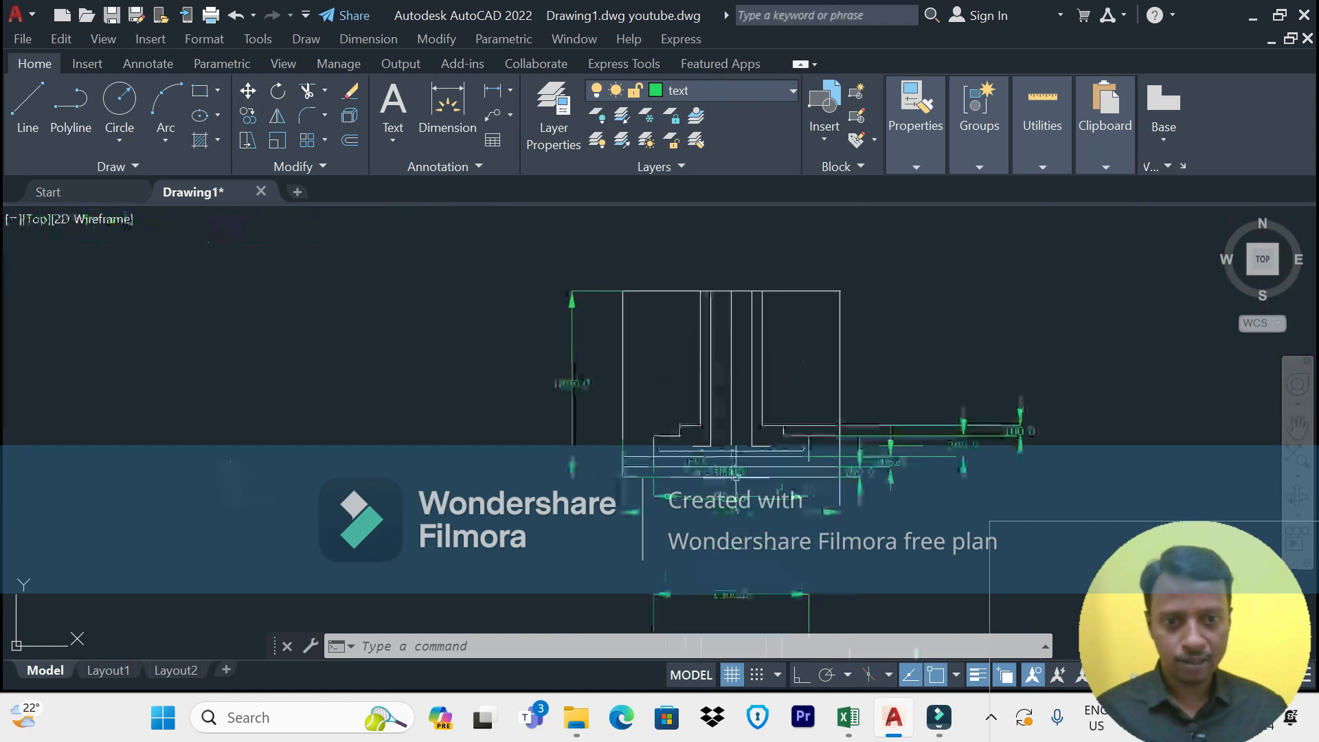
scroll(829, 485, "up", 4)
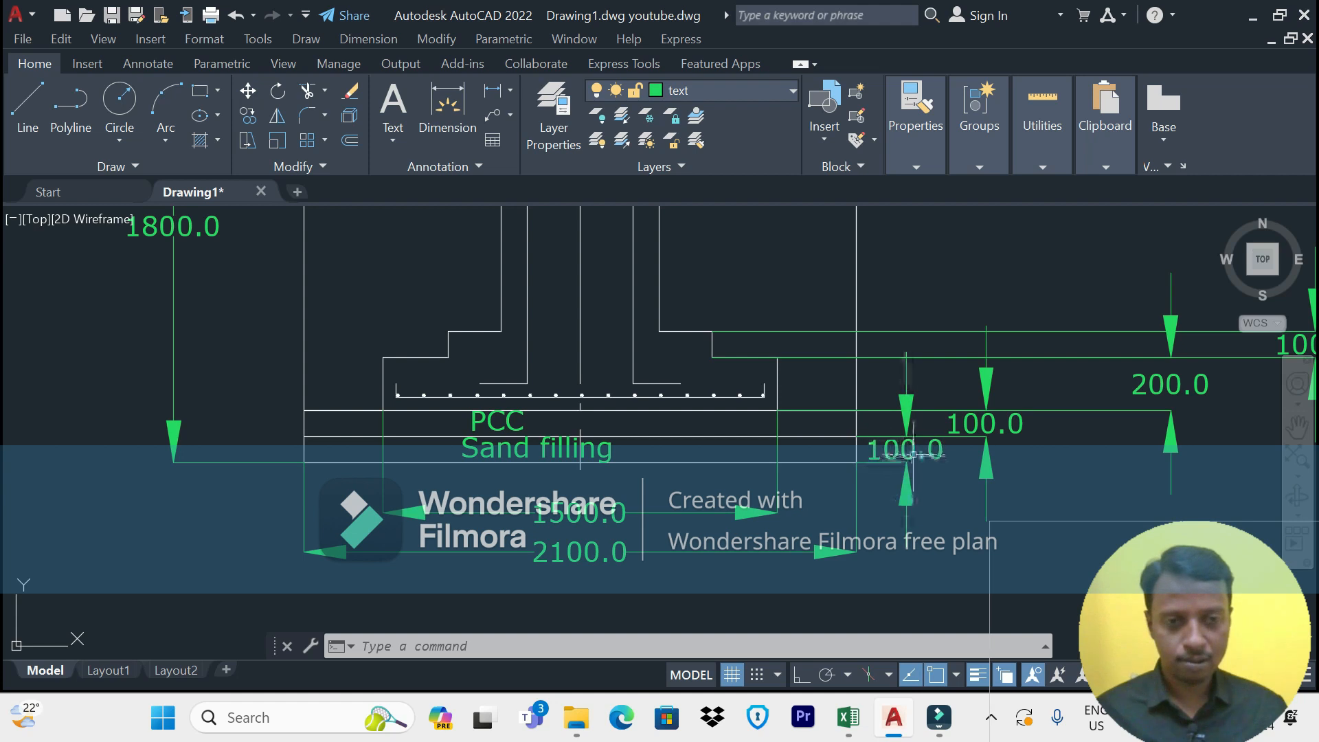
scroll(919, 505, "down", 5)
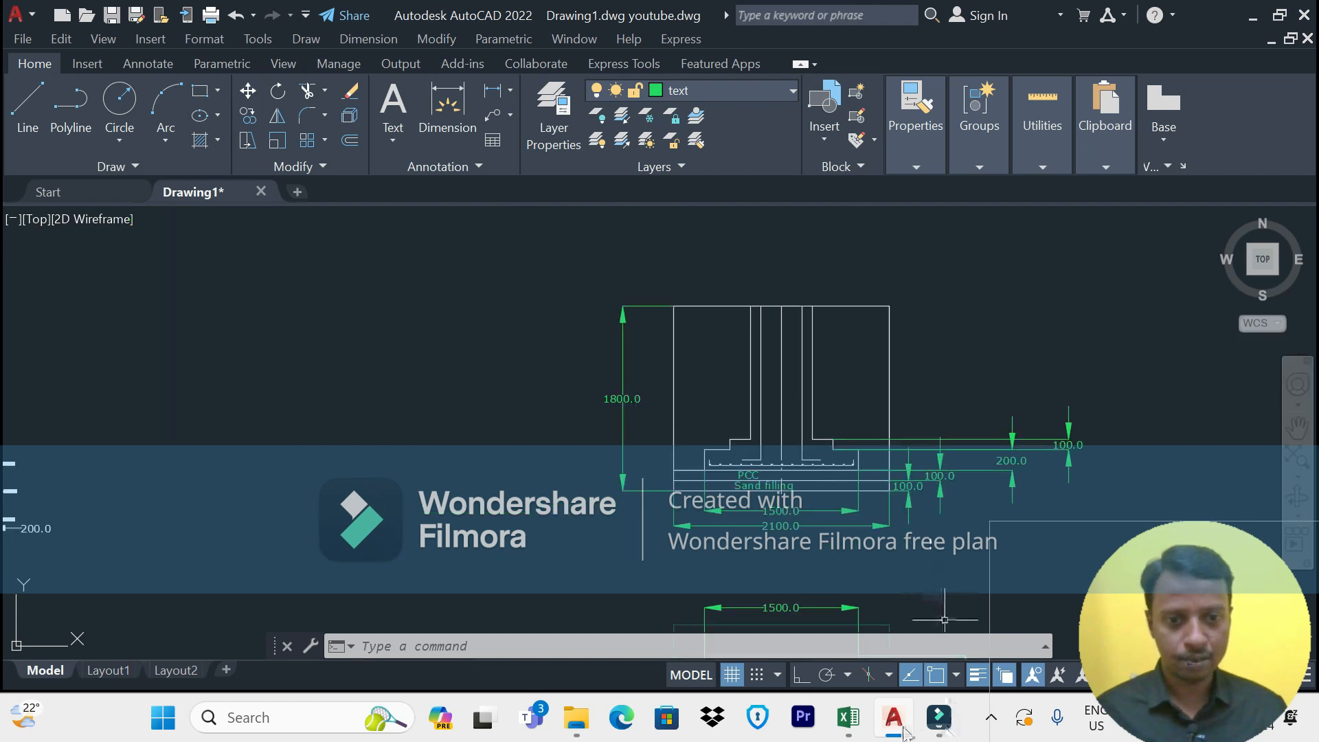
scroll(811, 474, "up", 3)
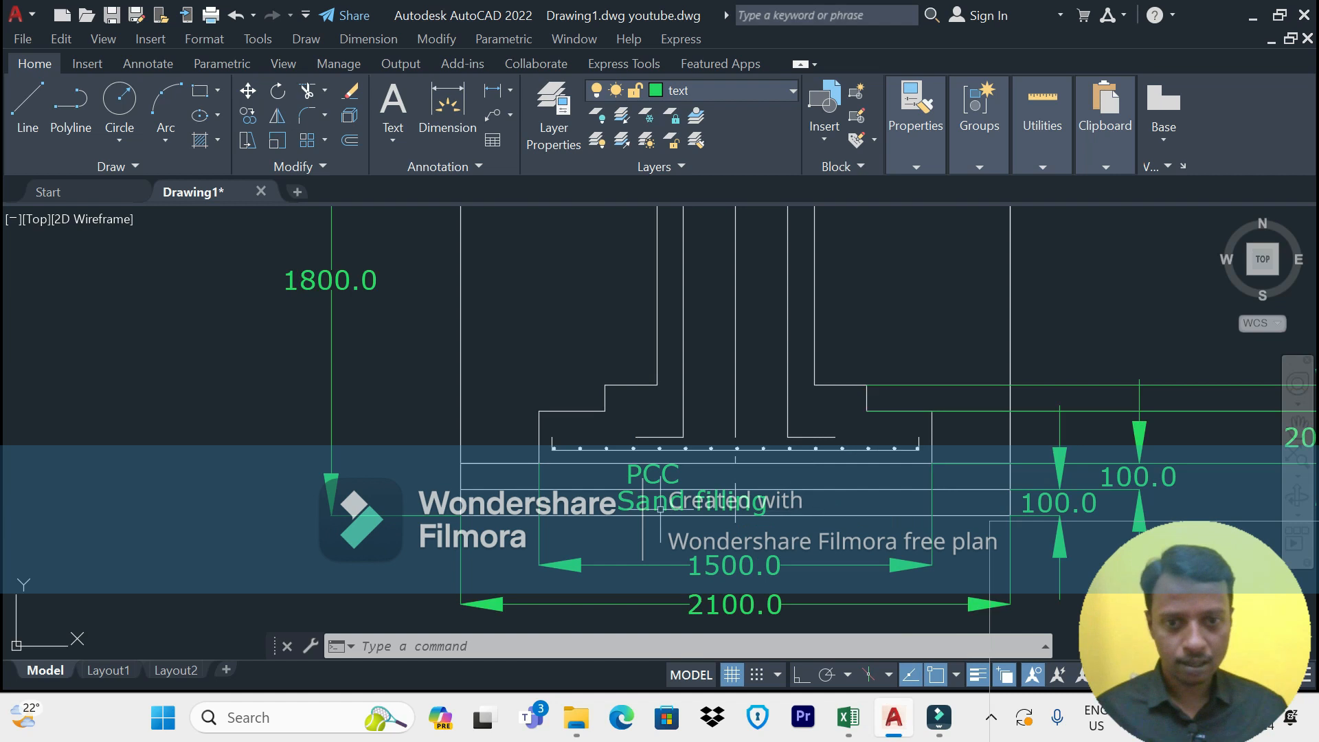
scroll(504, 437, "down", 2)
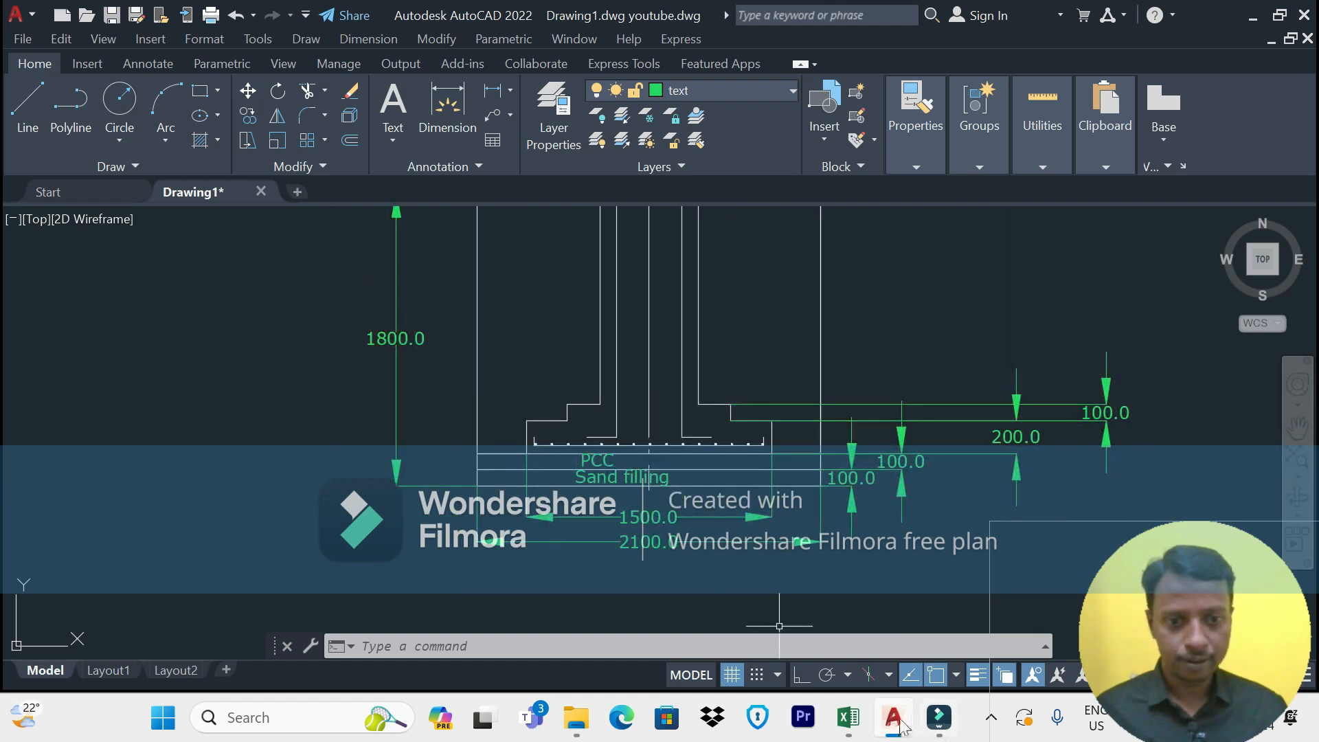
Switch back to Excel and copy the F1 and Excavation Qty. rows (B4:H5) beneath Sand Filling, starting at B7
left_click(848, 717)
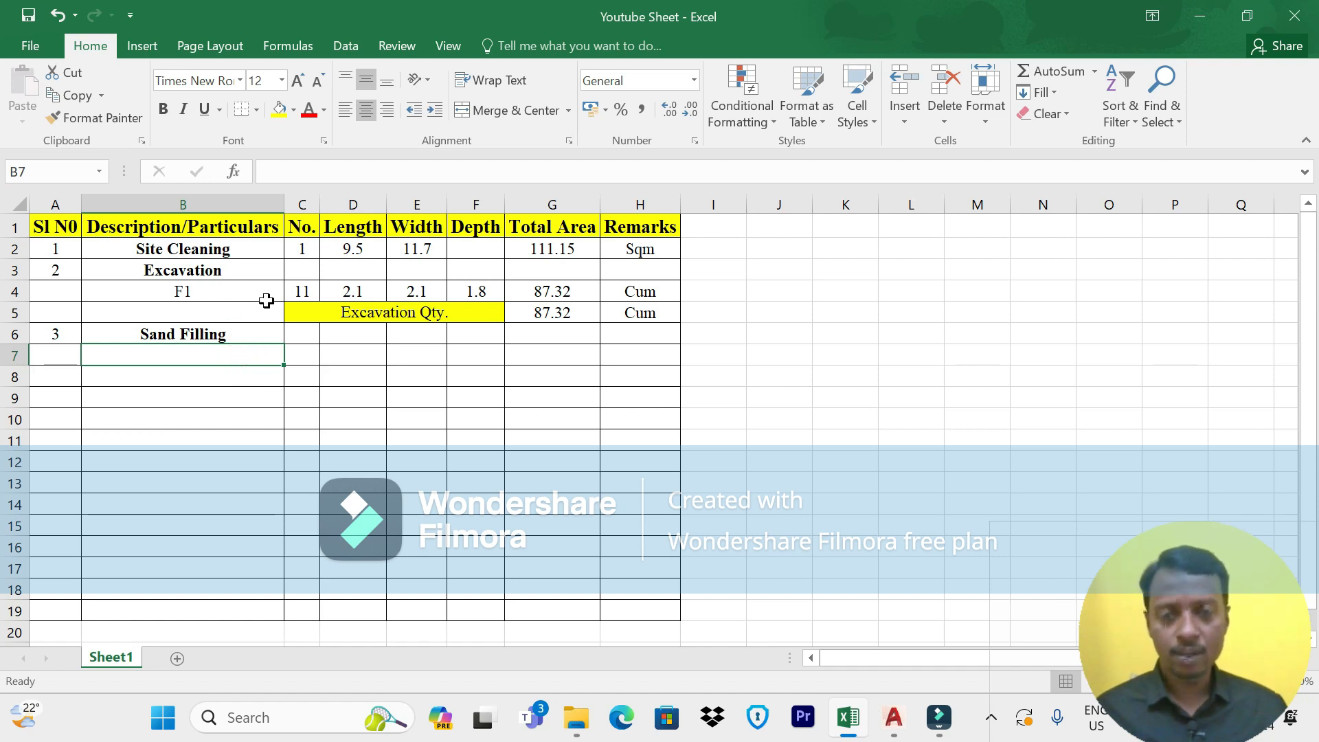
left_click(149, 293)
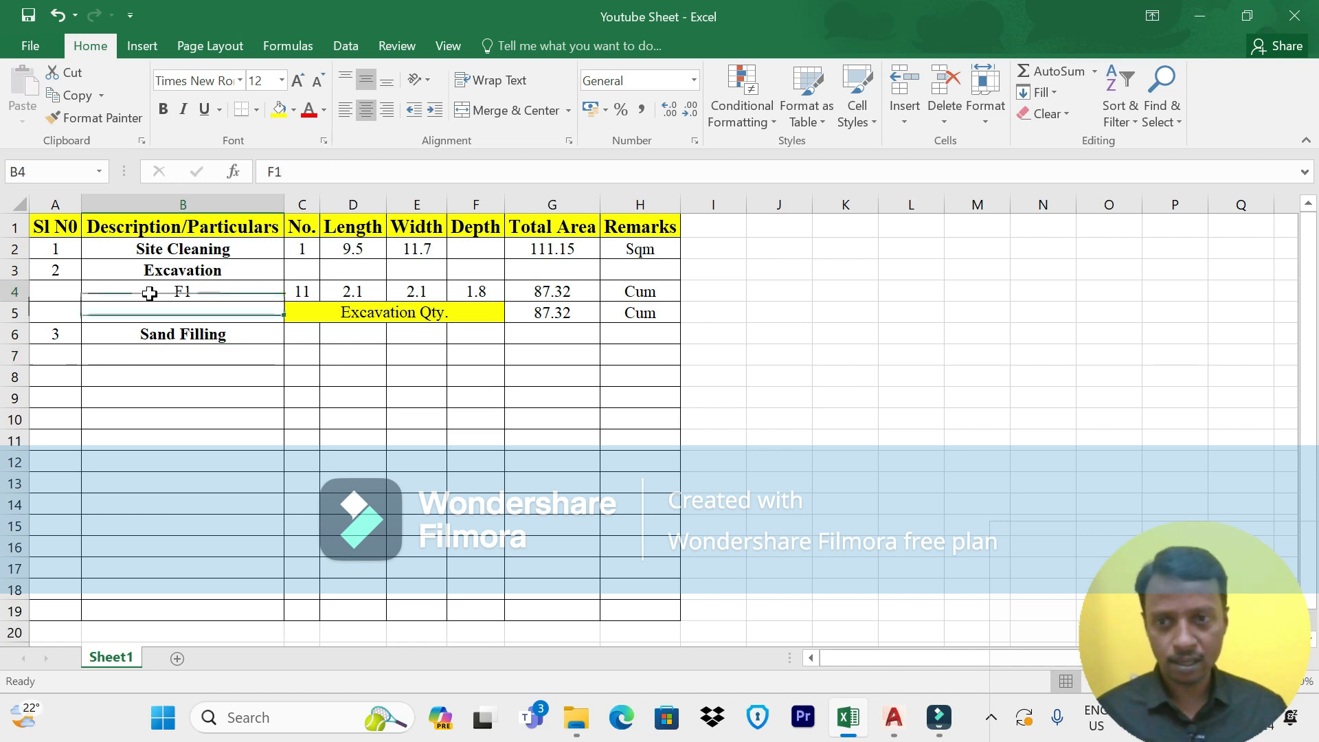
left_click(197, 292)
left_click_drag(227, 303, 639, 314)
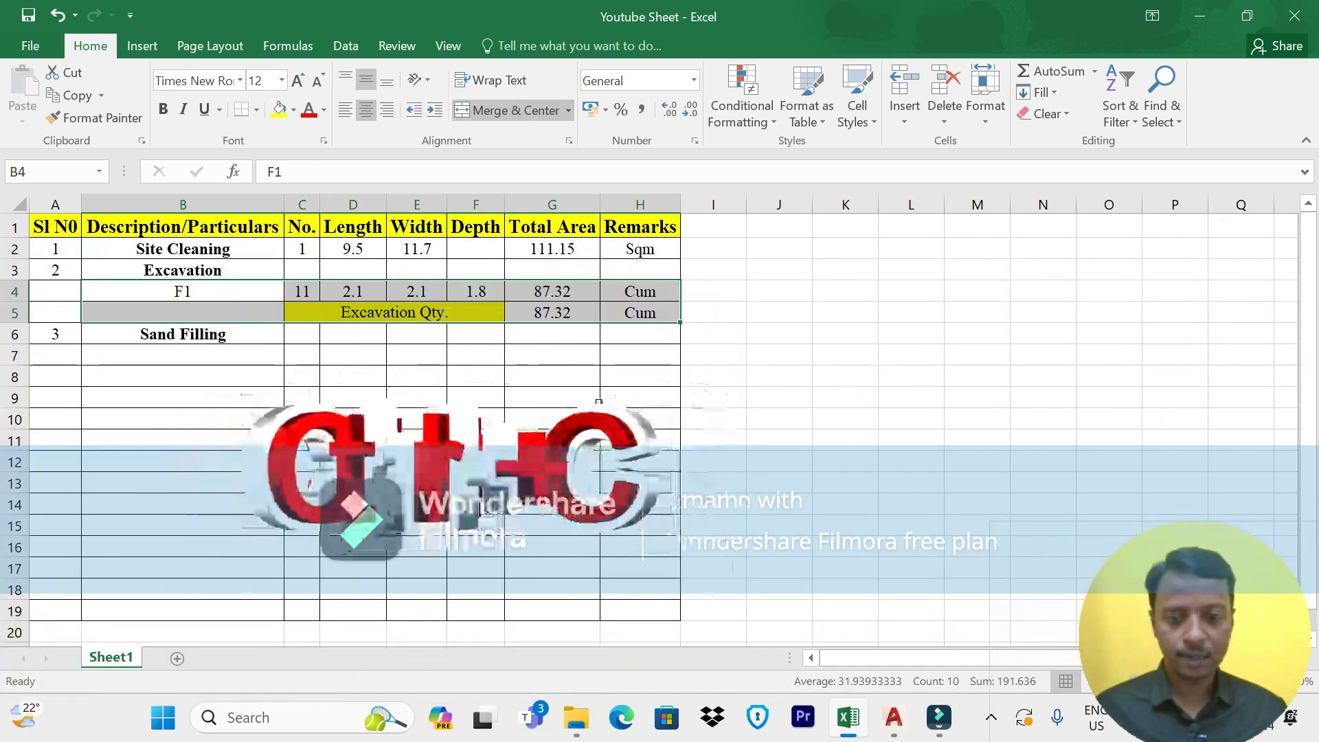
key("ctrl+c")
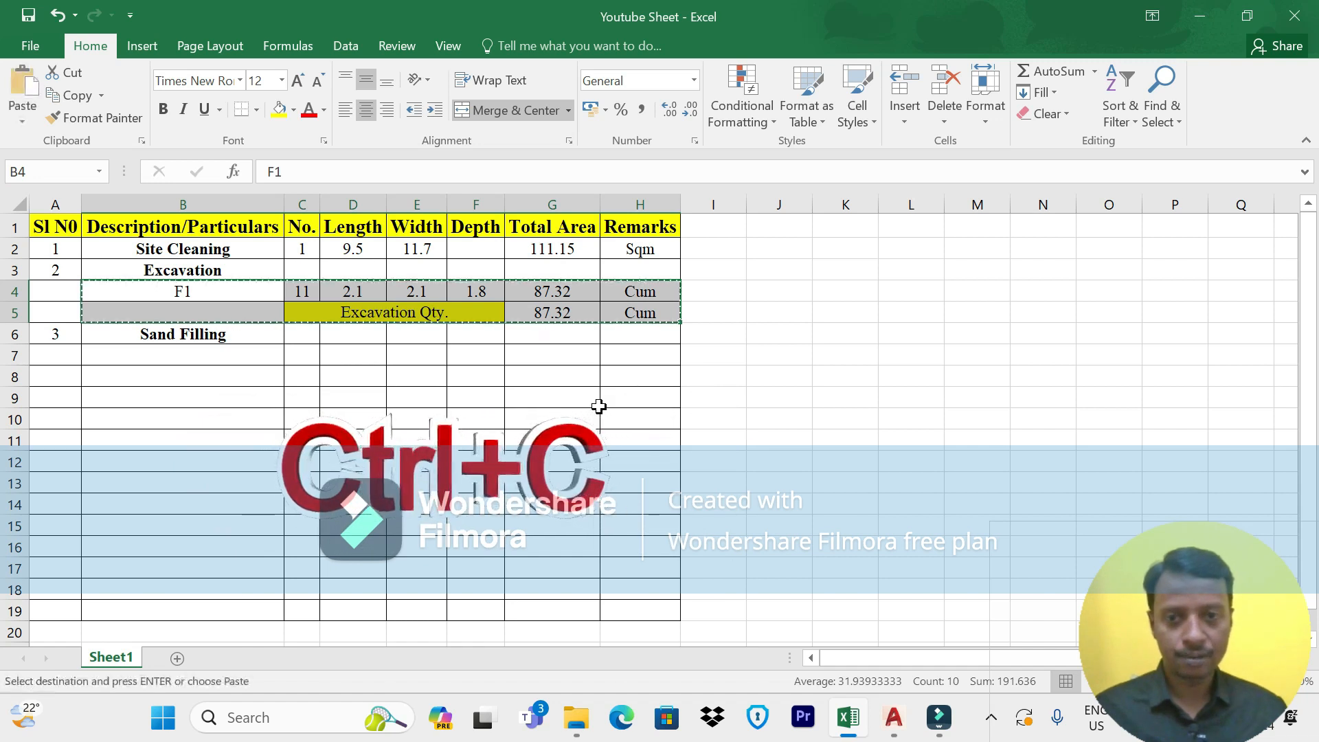
left_click(235, 353)
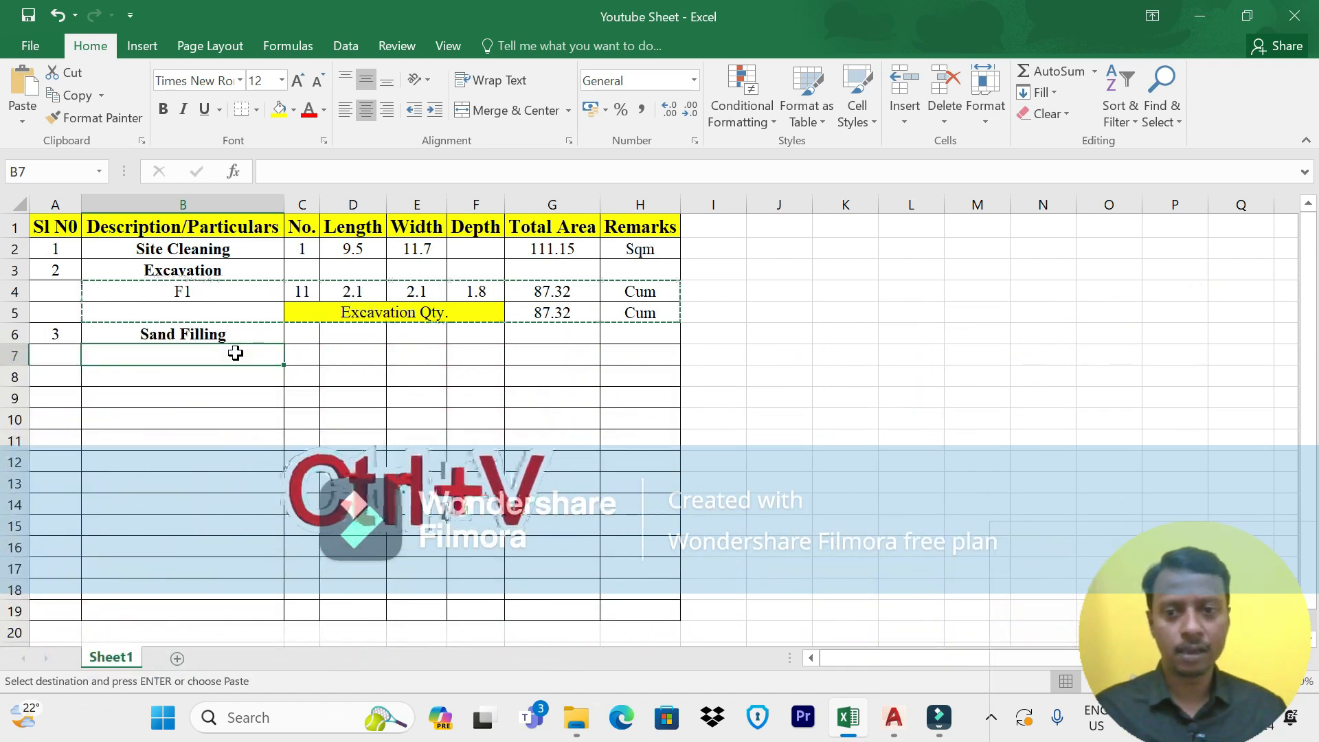
key("ctrl+v")
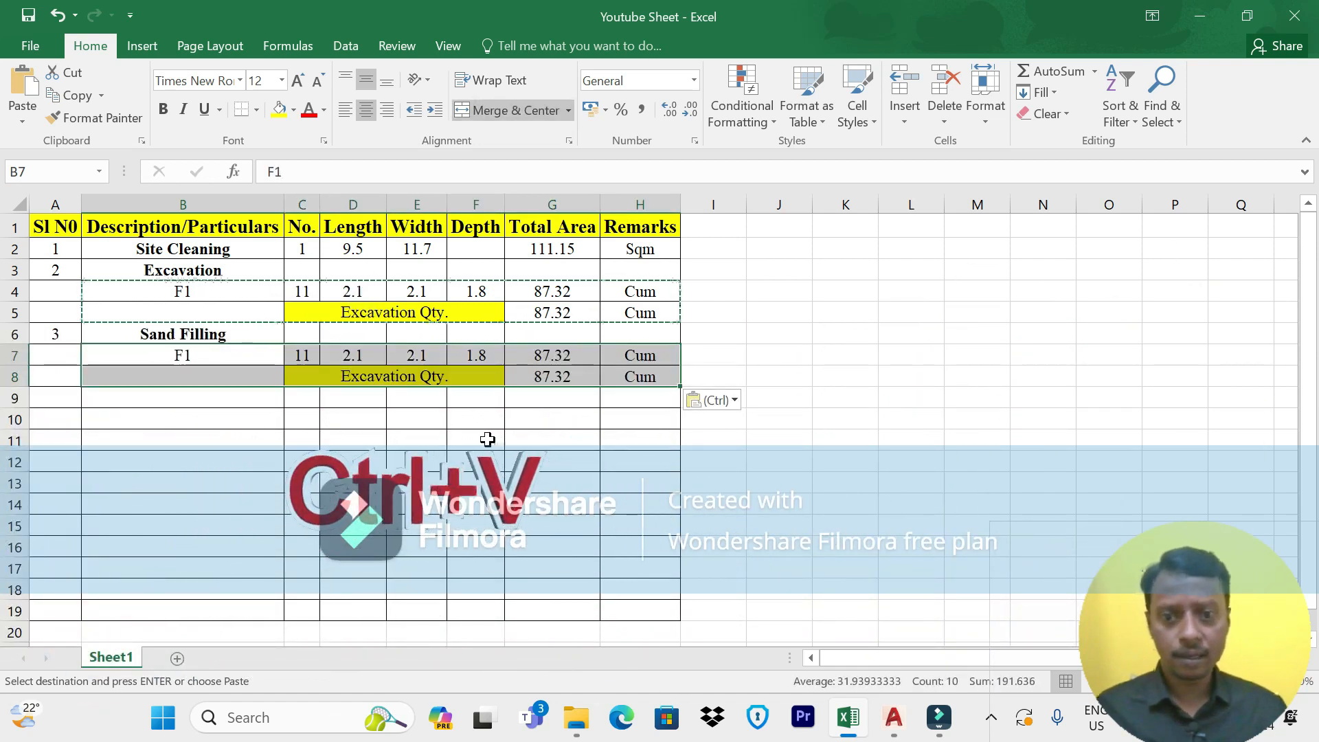
key("Escape")
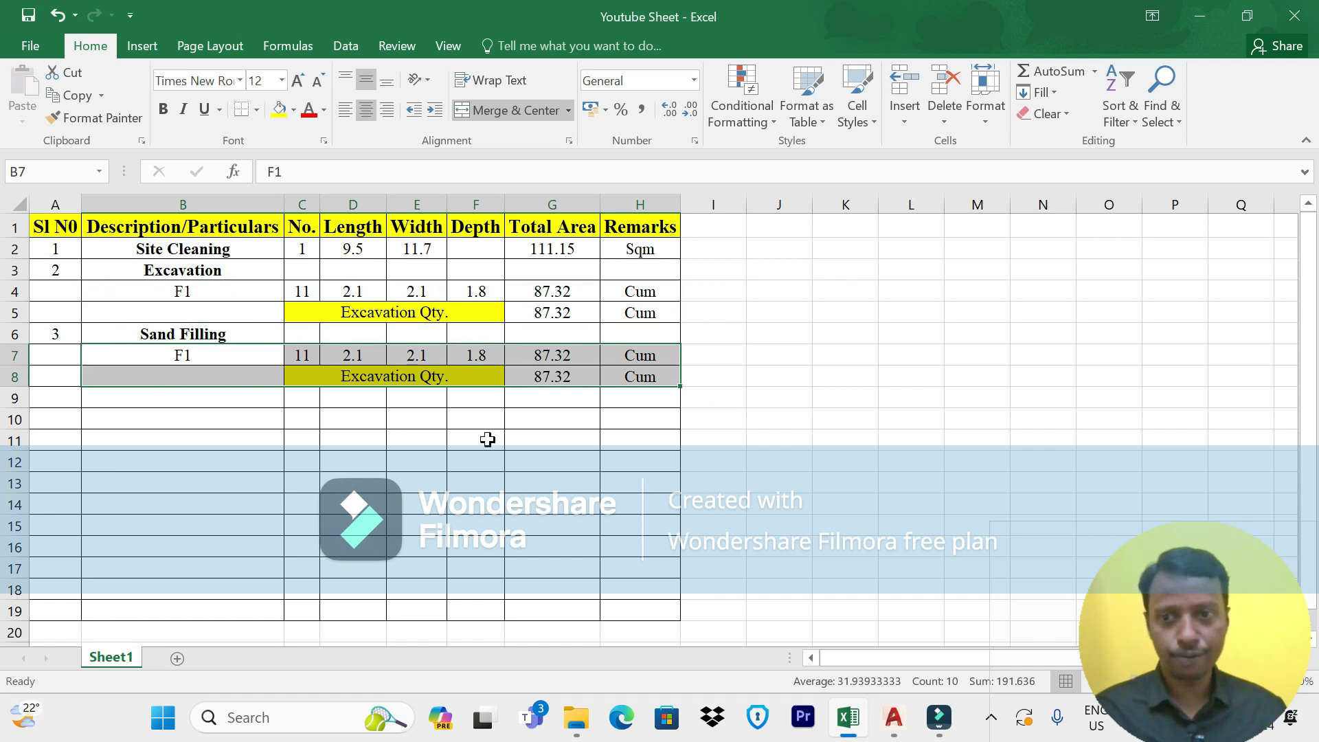
left_click(414, 443)
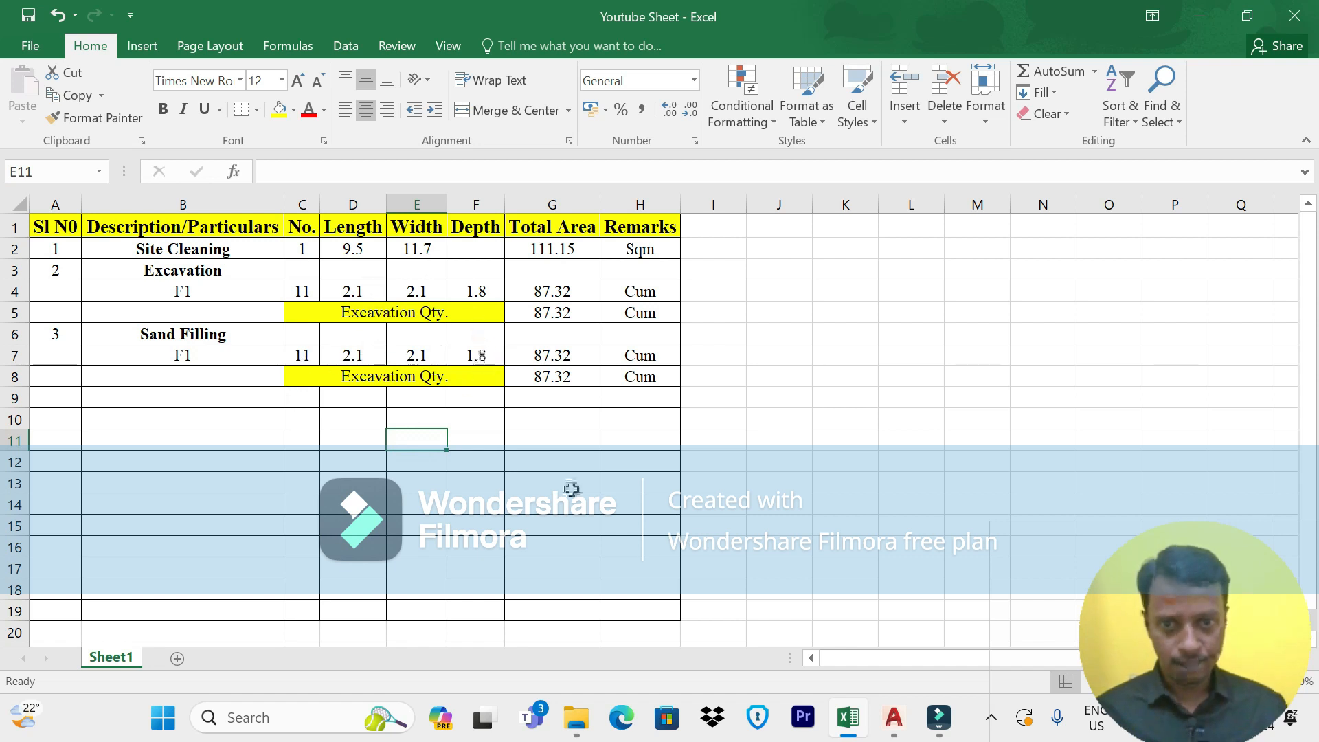
Check the sand filling thickness in the AutoCAD section, and set the F1 depth in F7 of the Excel sheet to 0.1
left_click(893, 717)
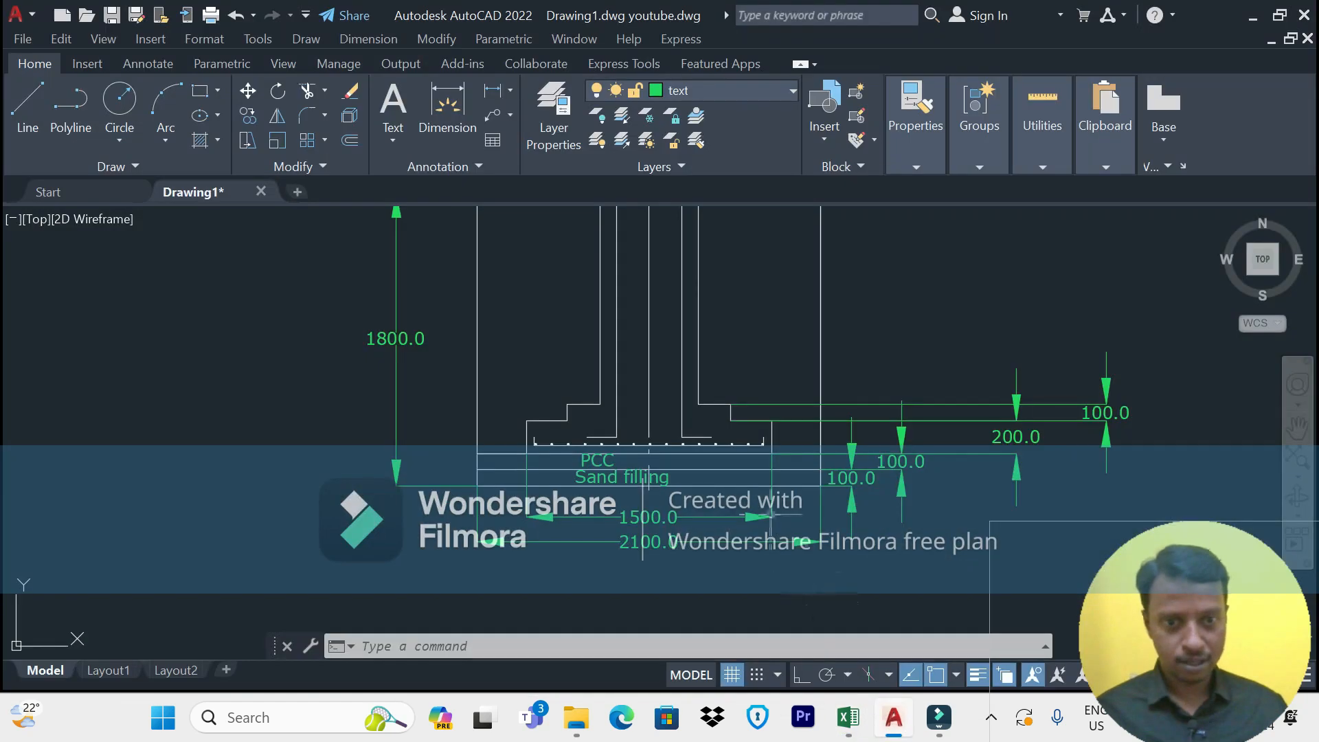
scroll(665, 466, "up", 2)
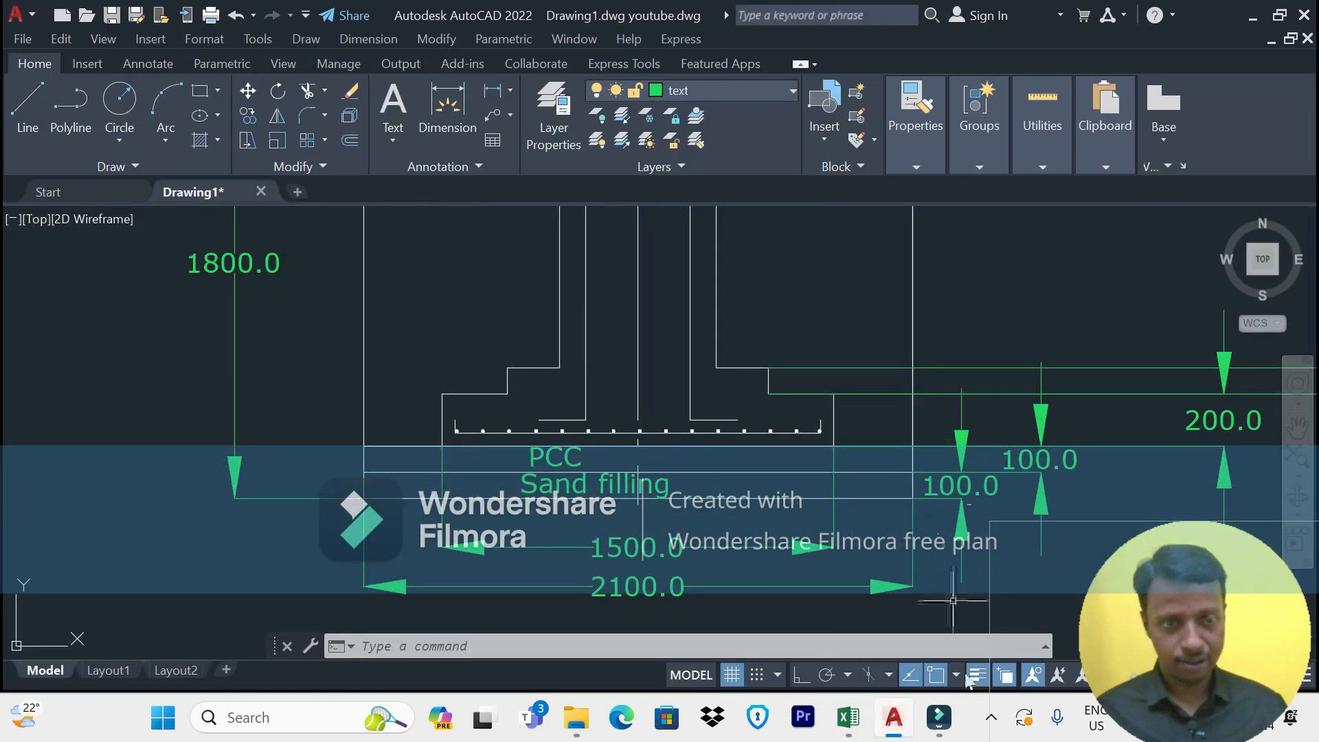
left_click(894, 718)
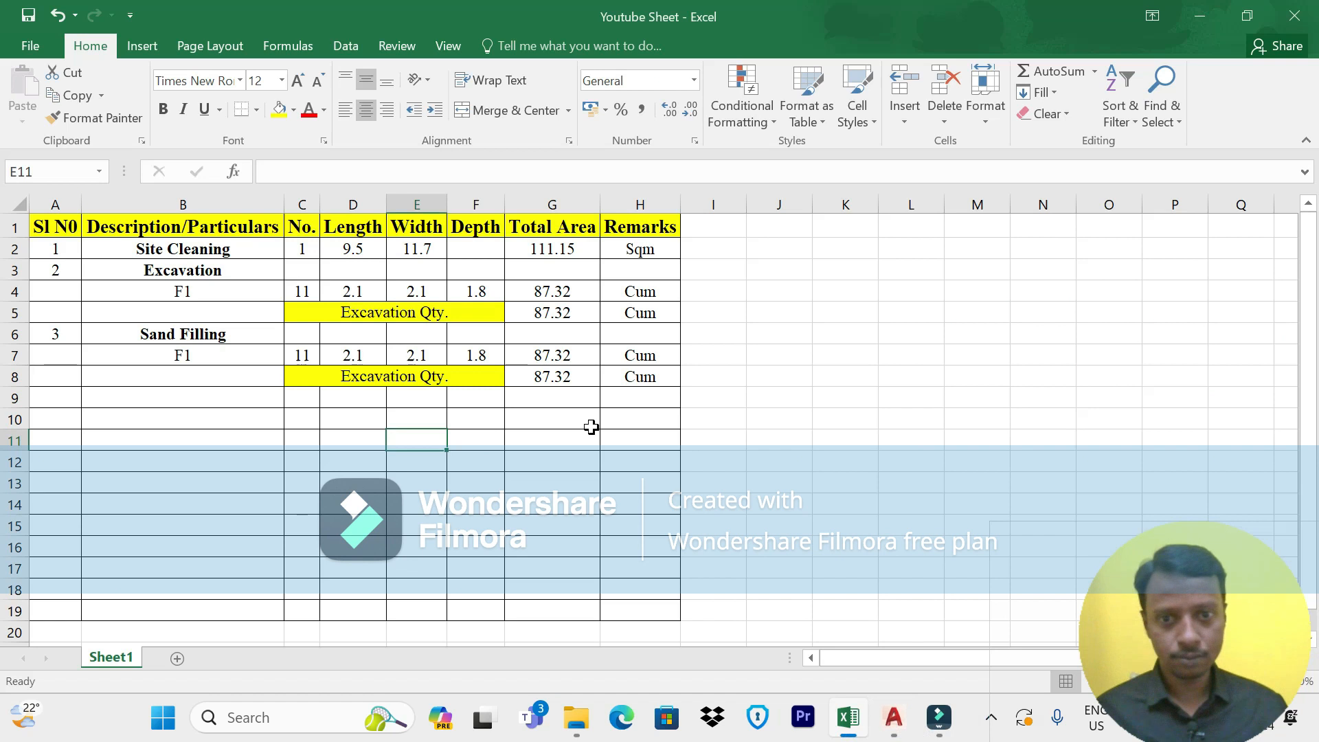
left_click(494, 356)
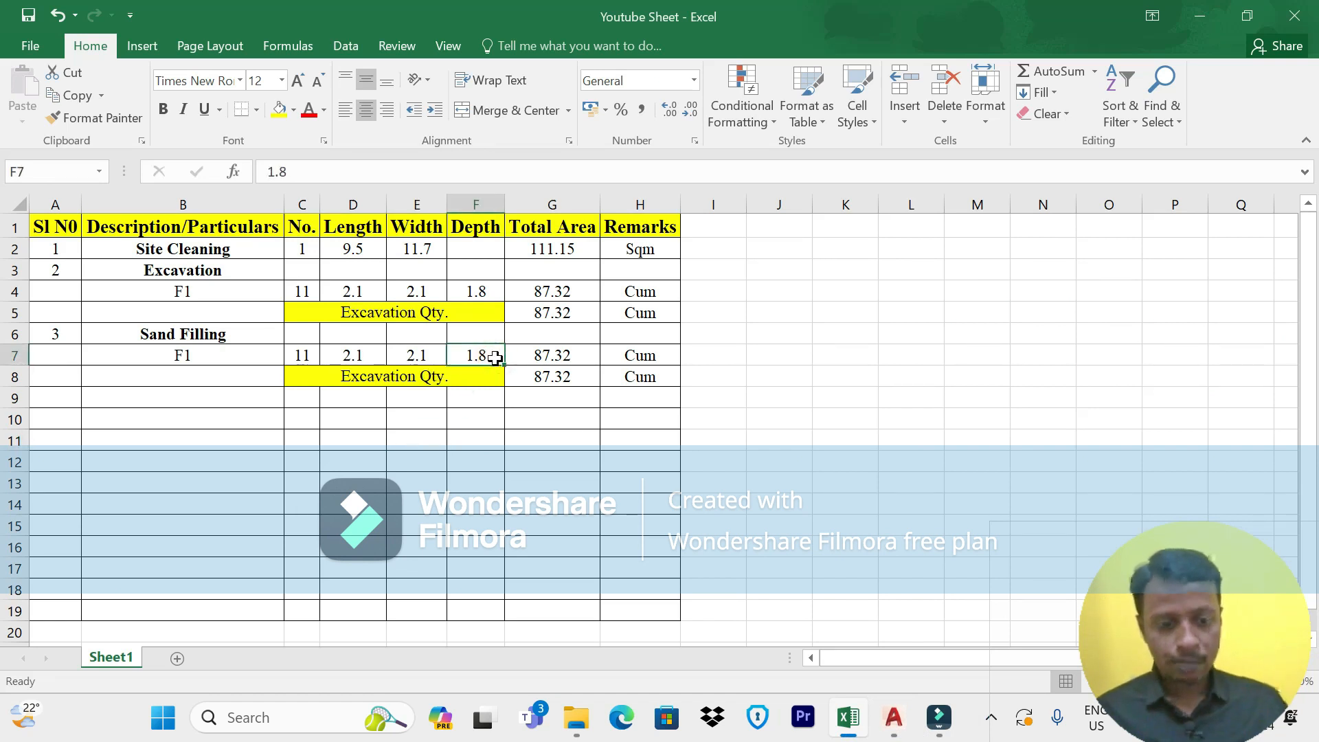
type(".1")
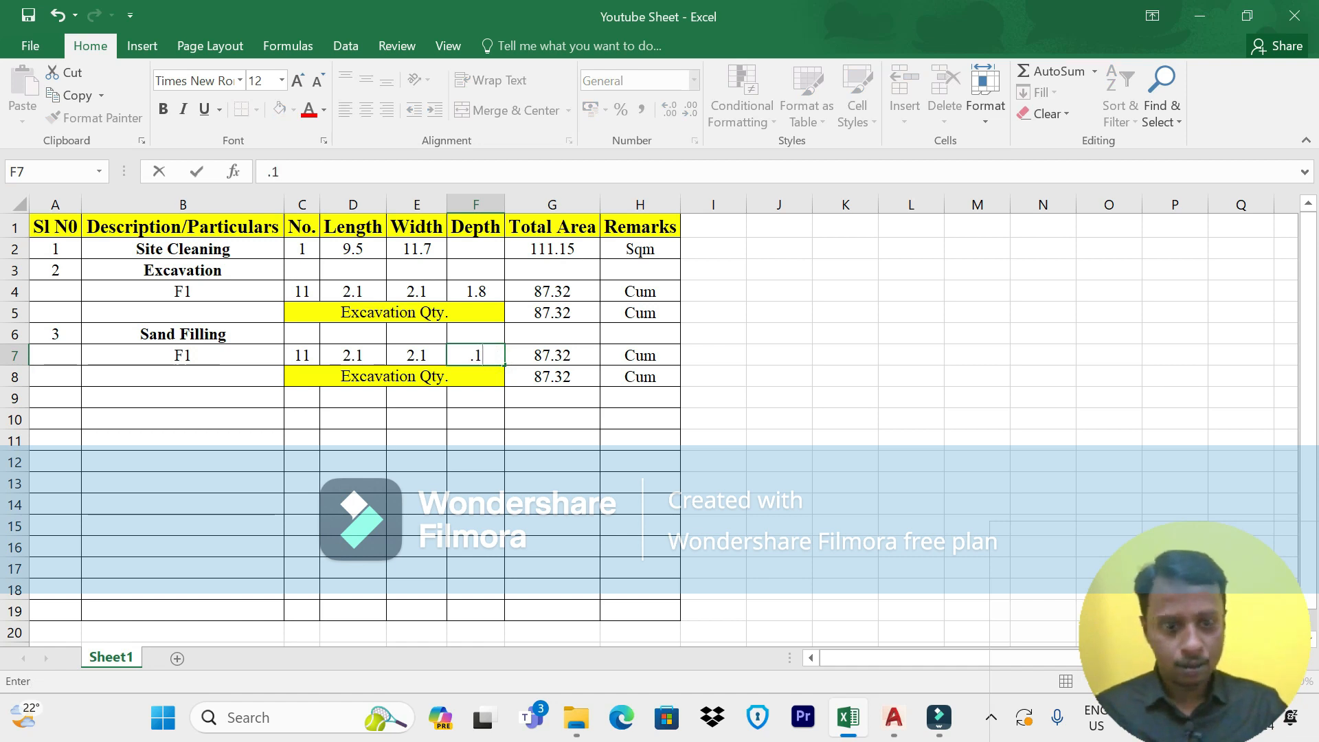
key("Return")
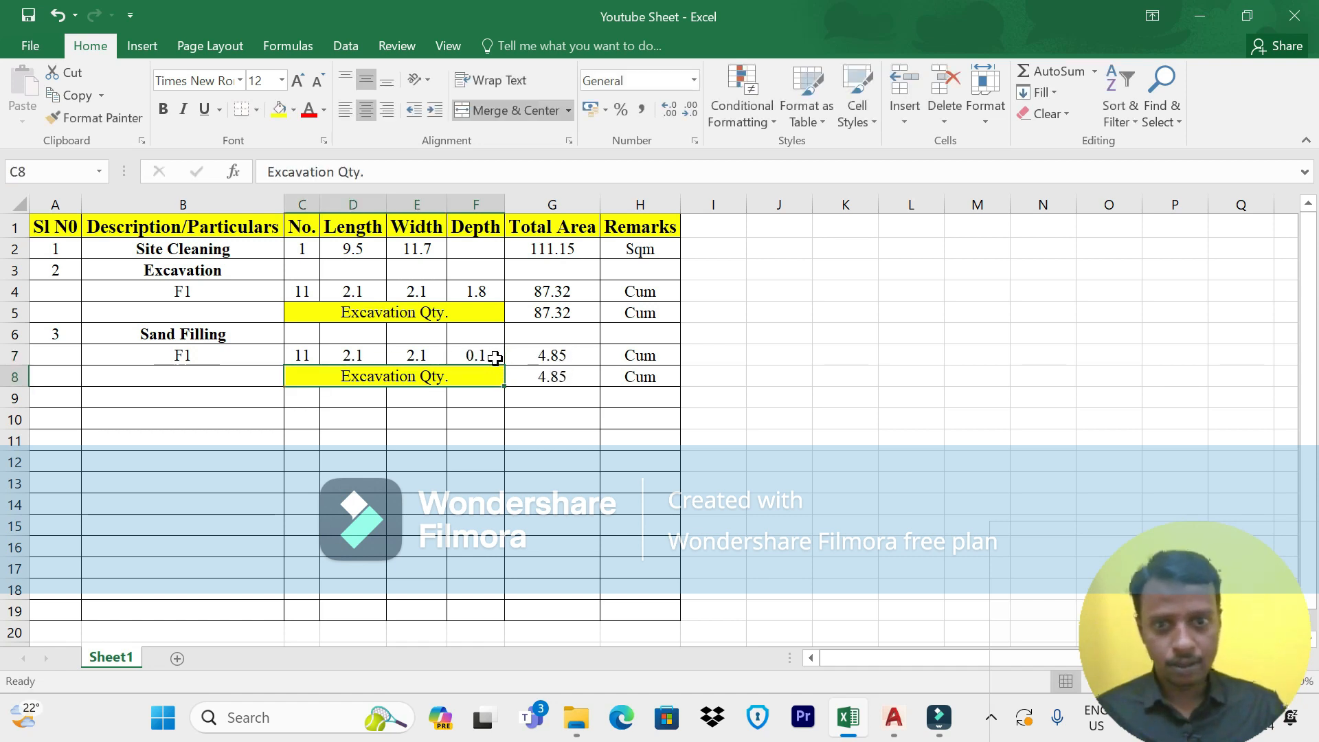
left_click(580, 356)
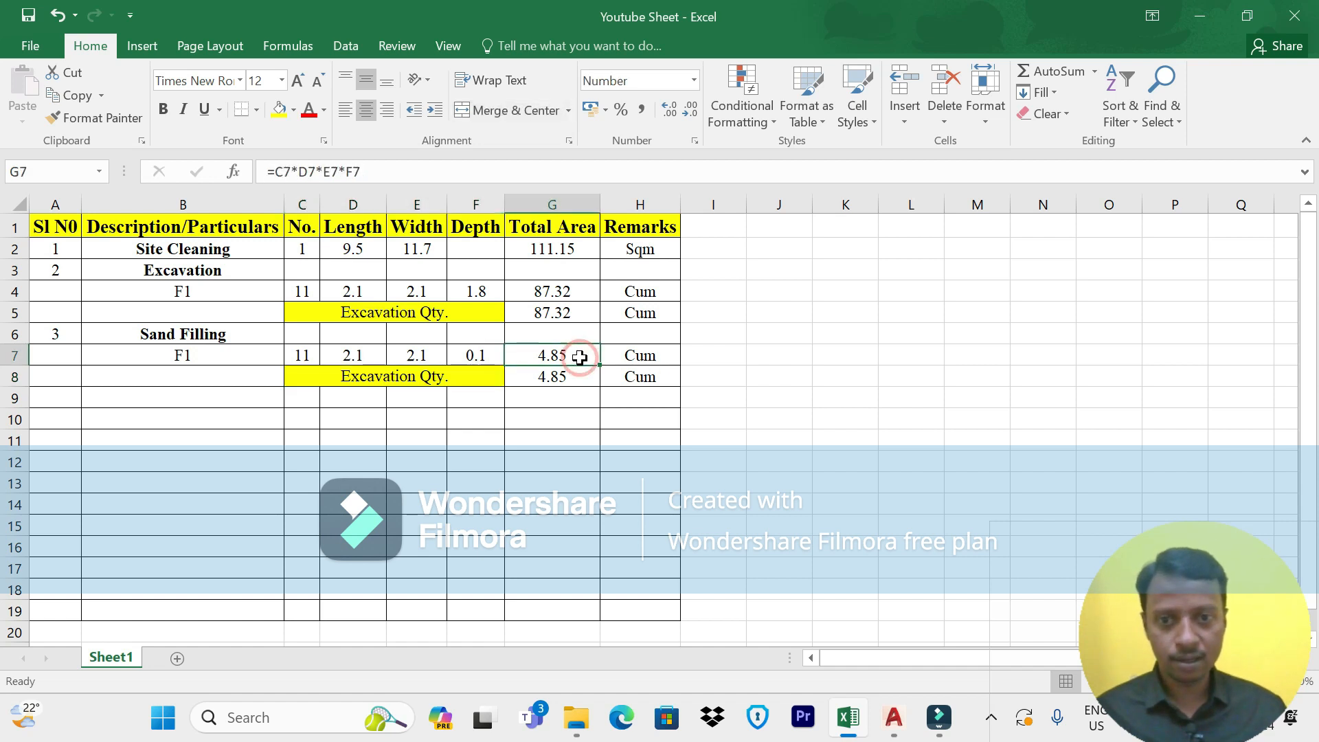
Replace the F1 sand filling depth in F7 with the formula =100/1000
left_click(494, 354)
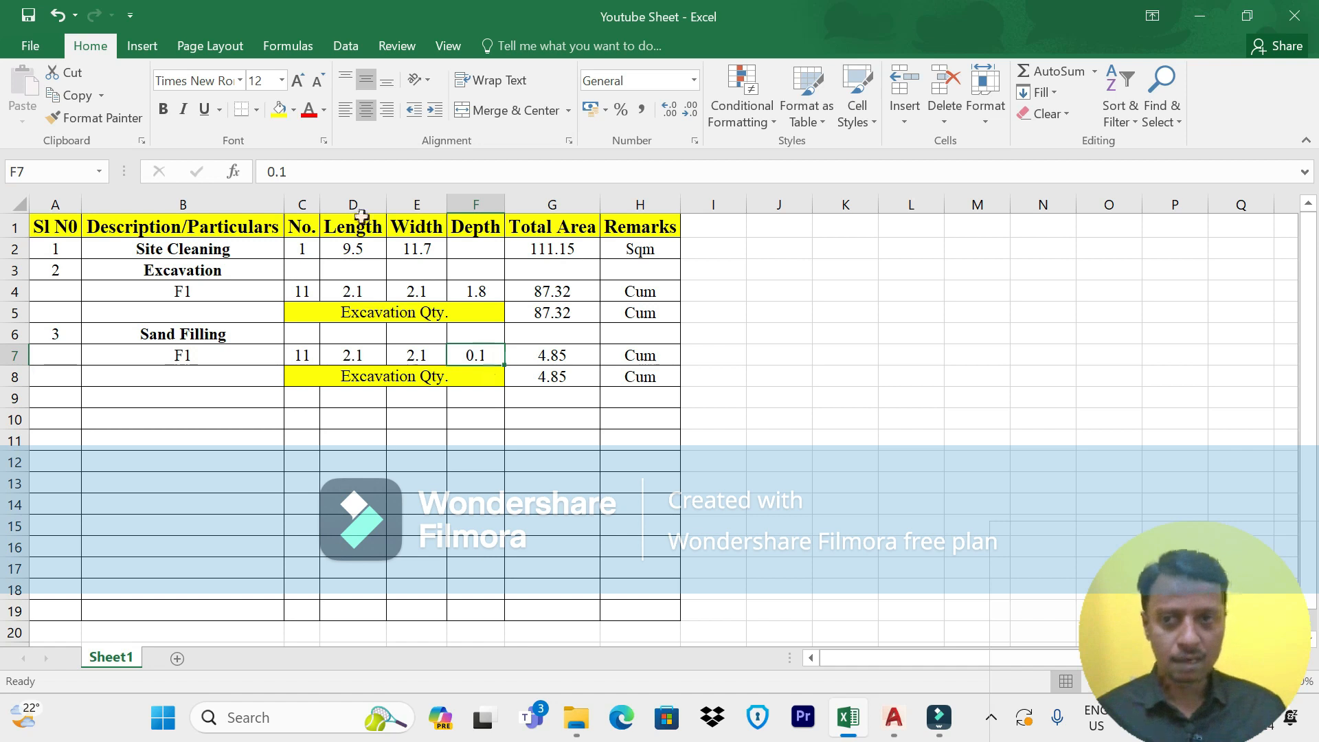
left_click(348, 173)
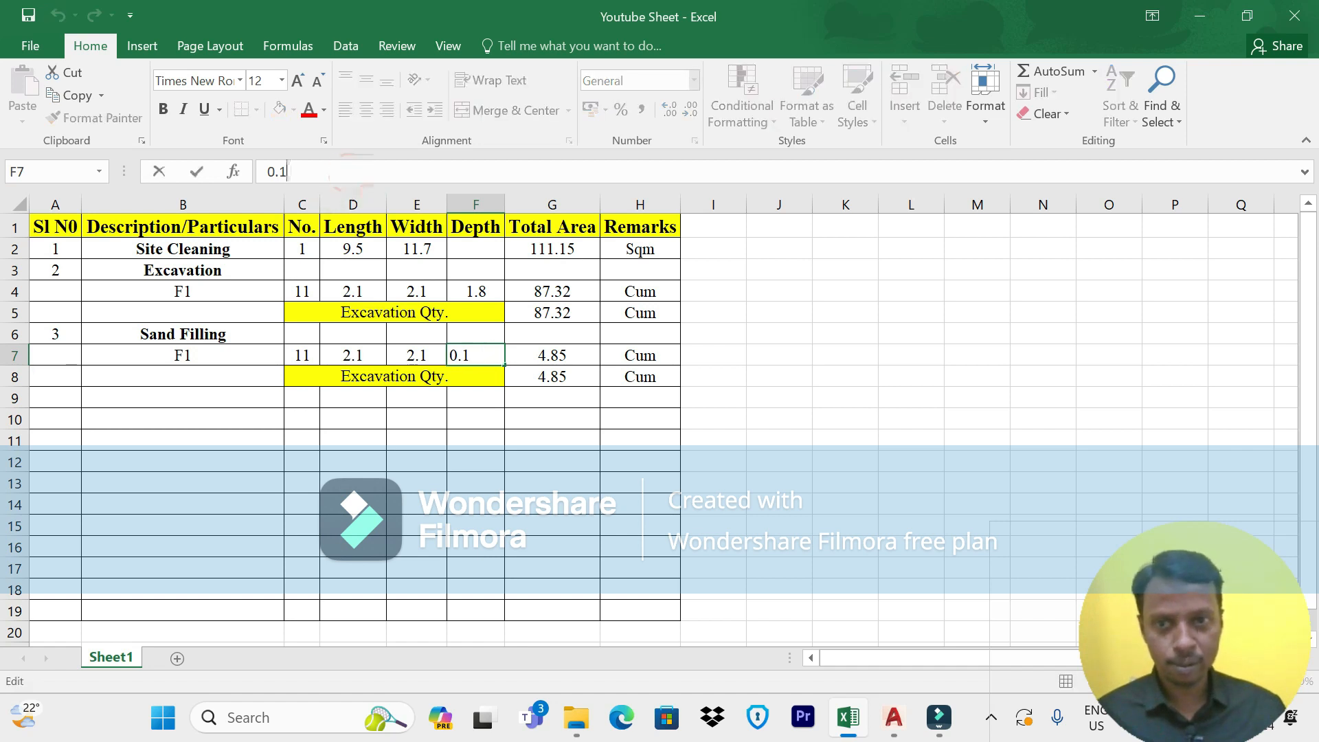
key("BackSpace")
key("BackSpace")
key("BackSpace")
type("=1")
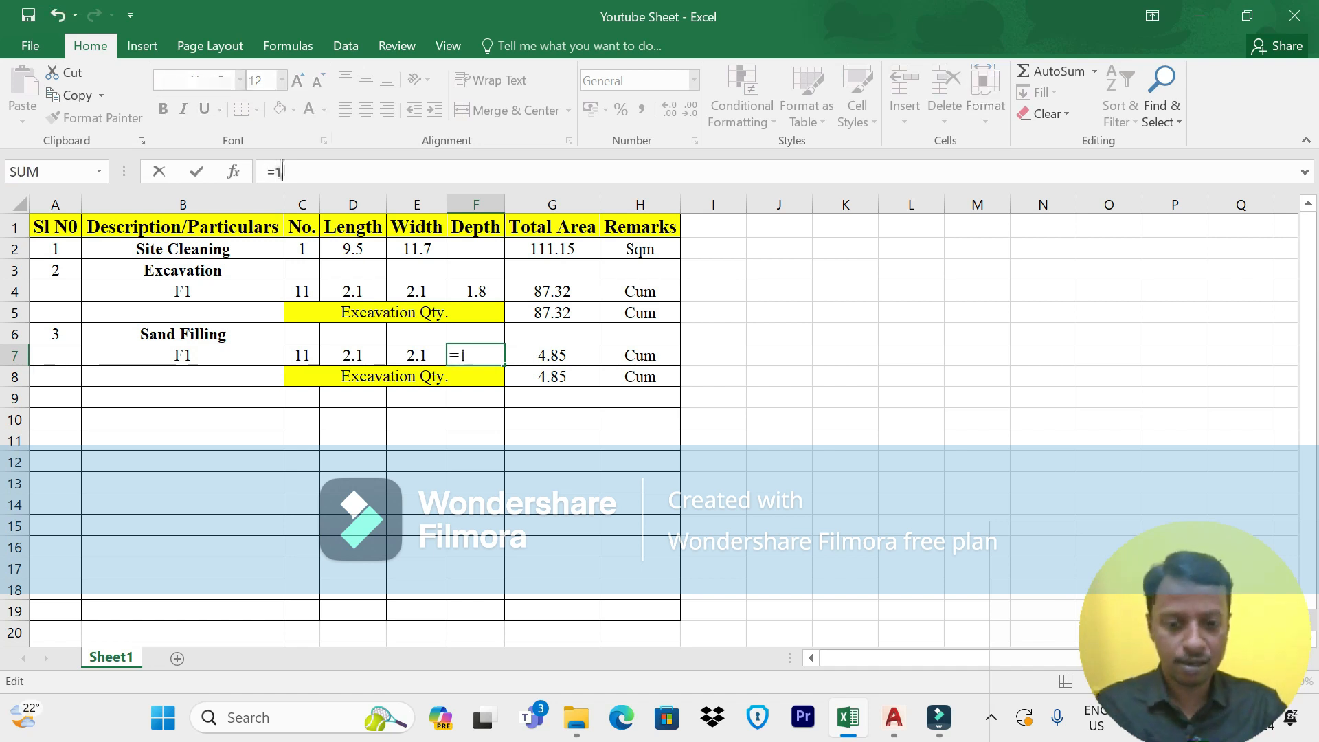
type("00/1000")
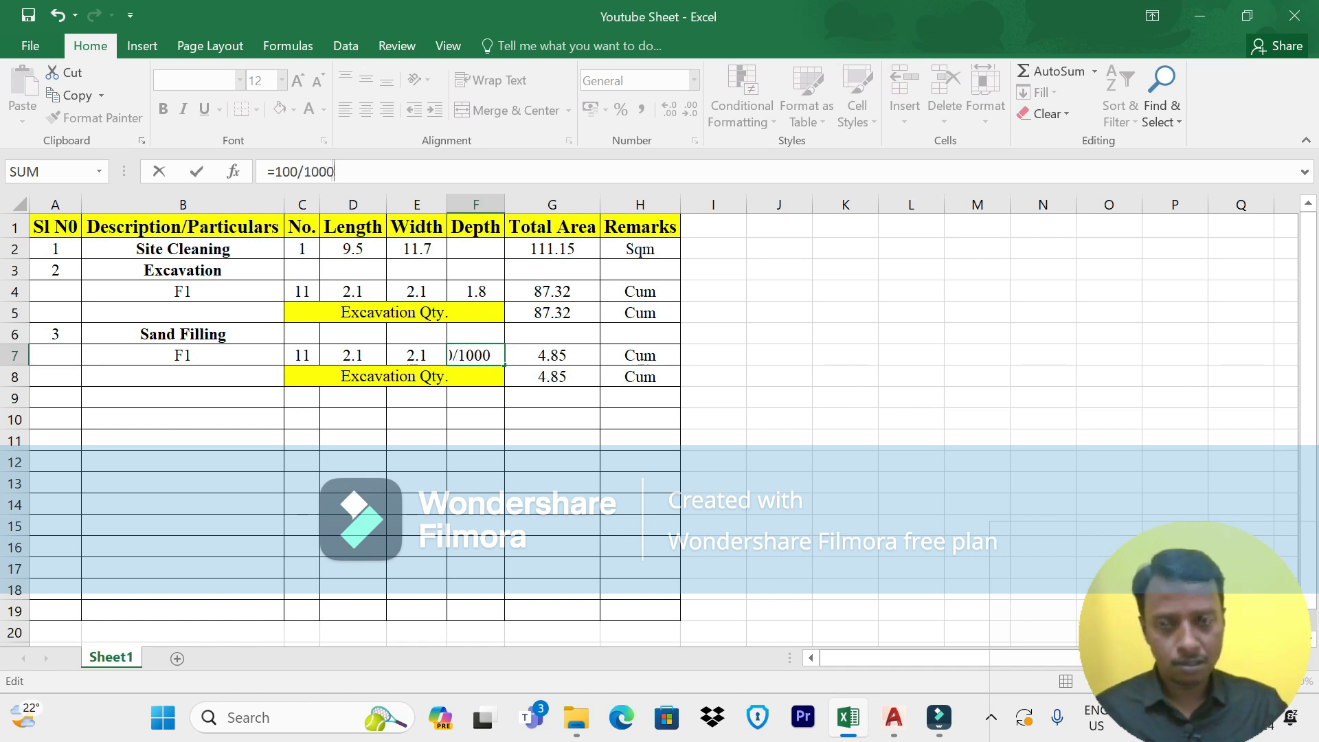
key("Return")
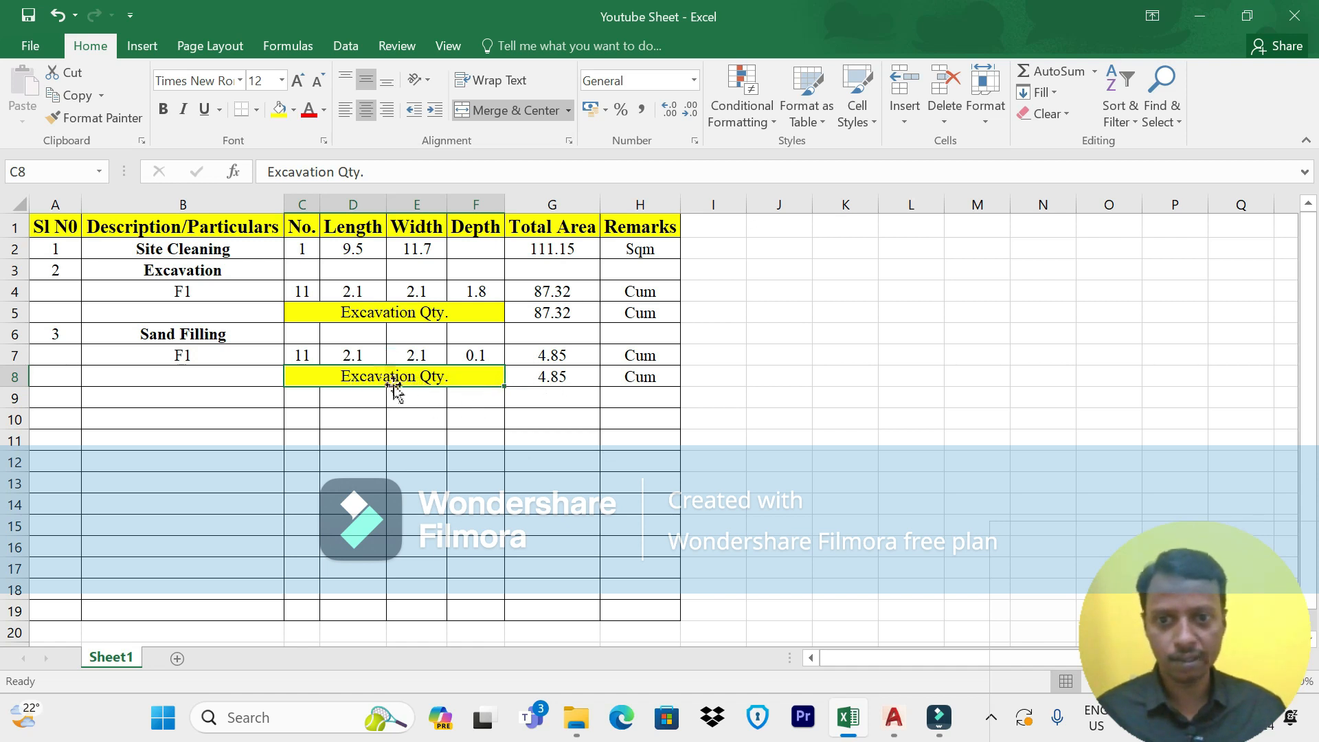
Relabel the sand filling total row in C8 as "Sand Filling Qty.", reusing the description from B6
left_click(234, 335)
key("ctrl+c")
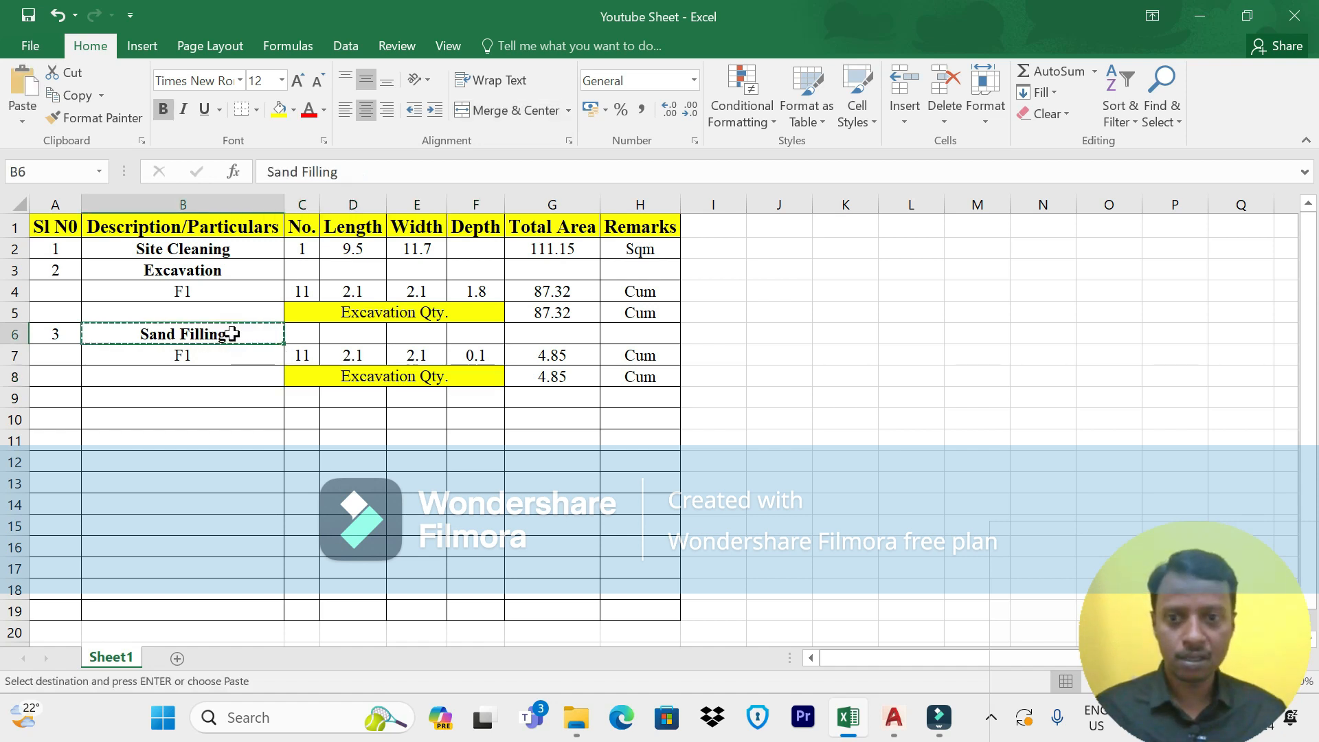
left_click(371, 377)
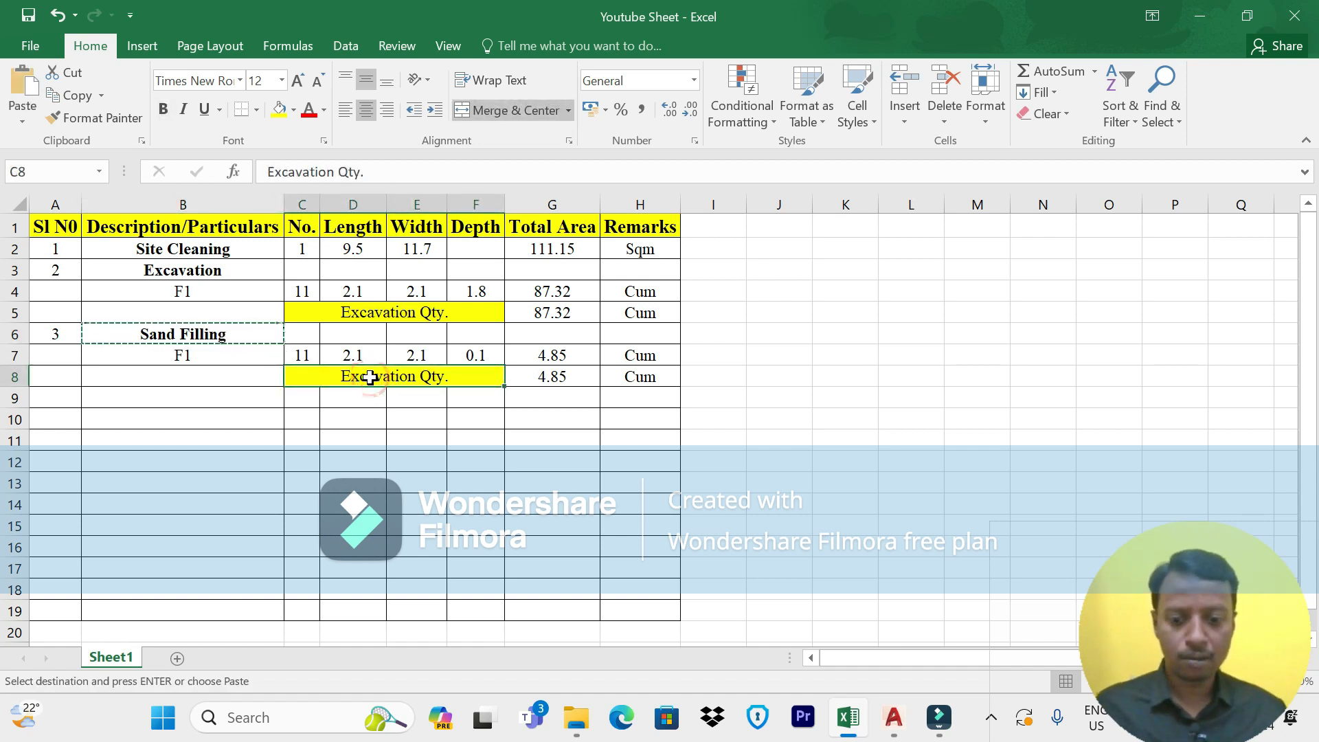
key("ctrl+v")
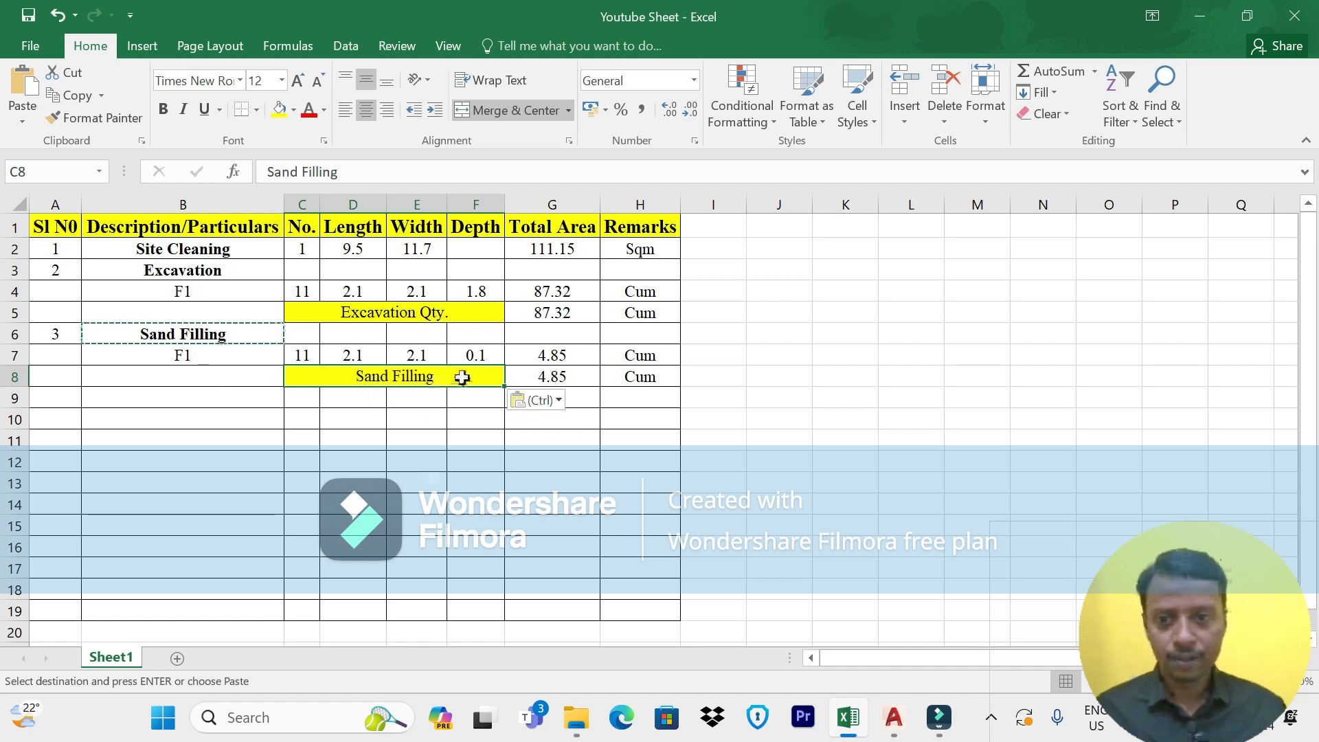
key("F2")
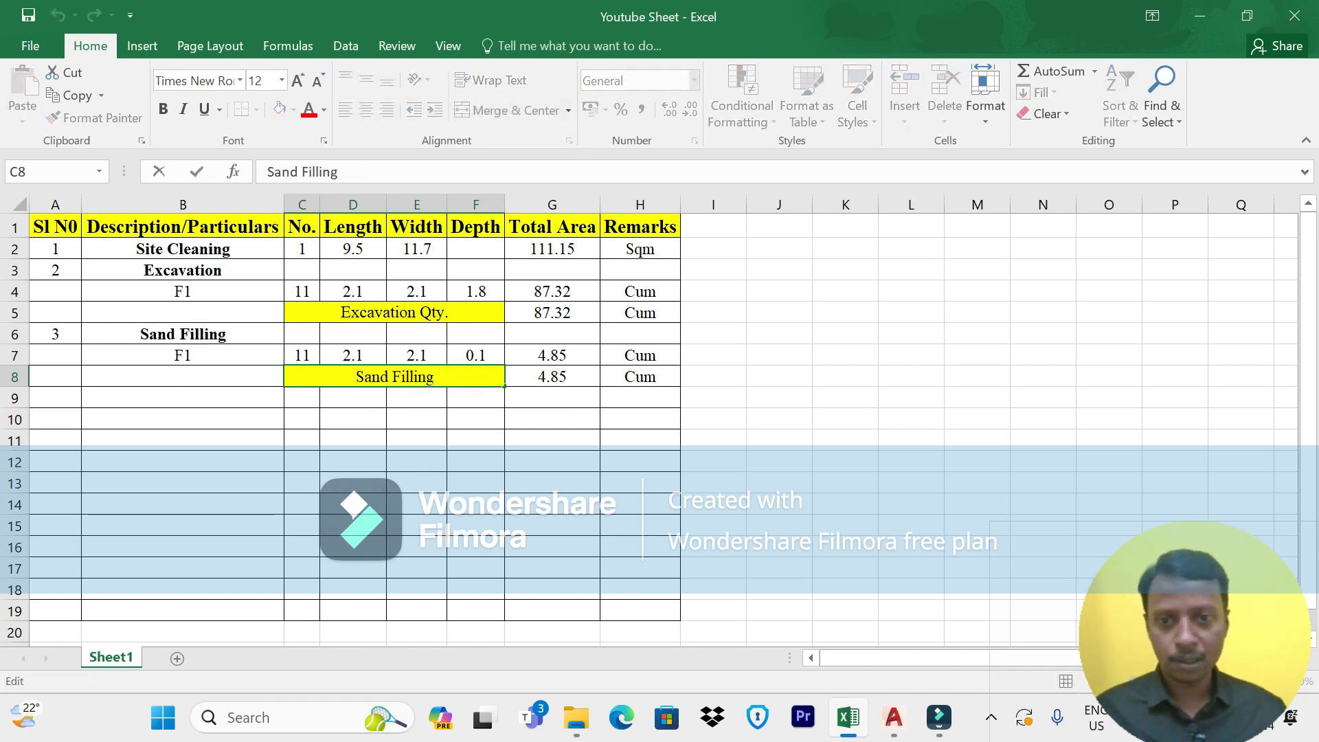
key("Caps_Lock")
type("Q")
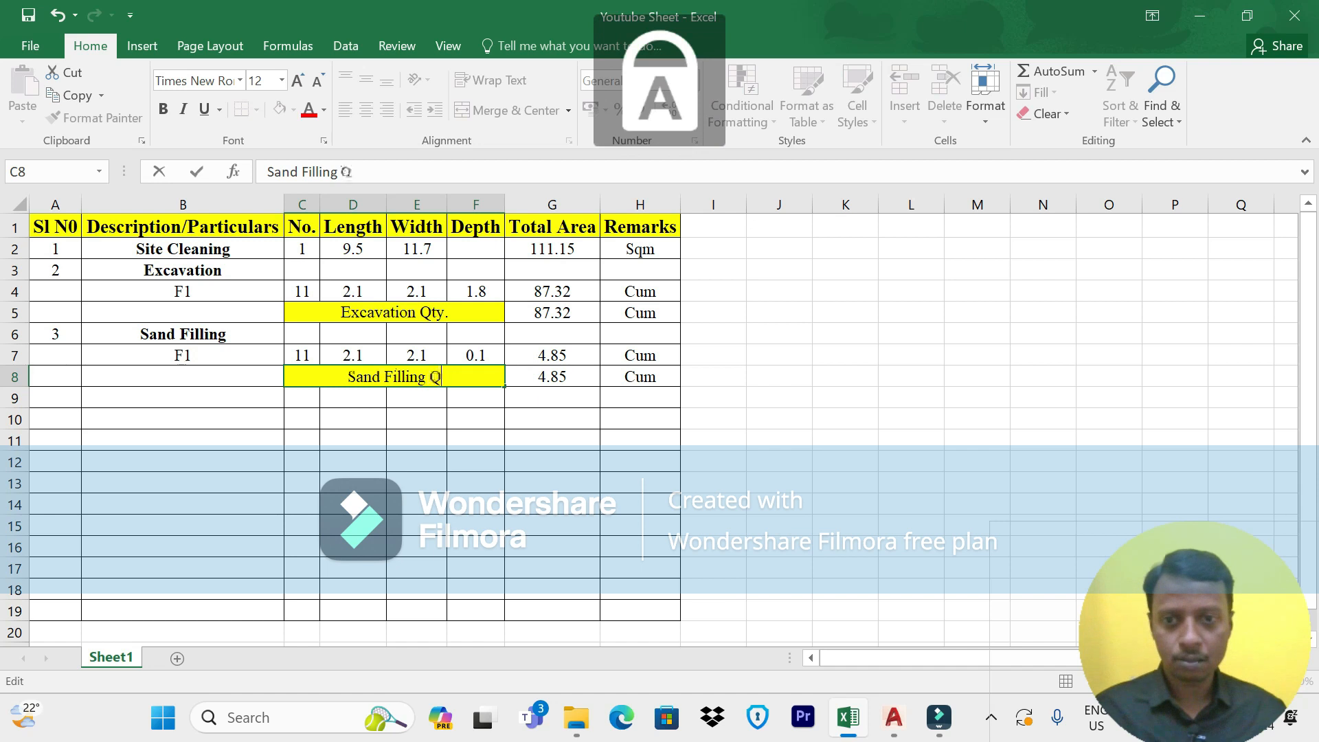
key("Caps_Lock")
type("ty")
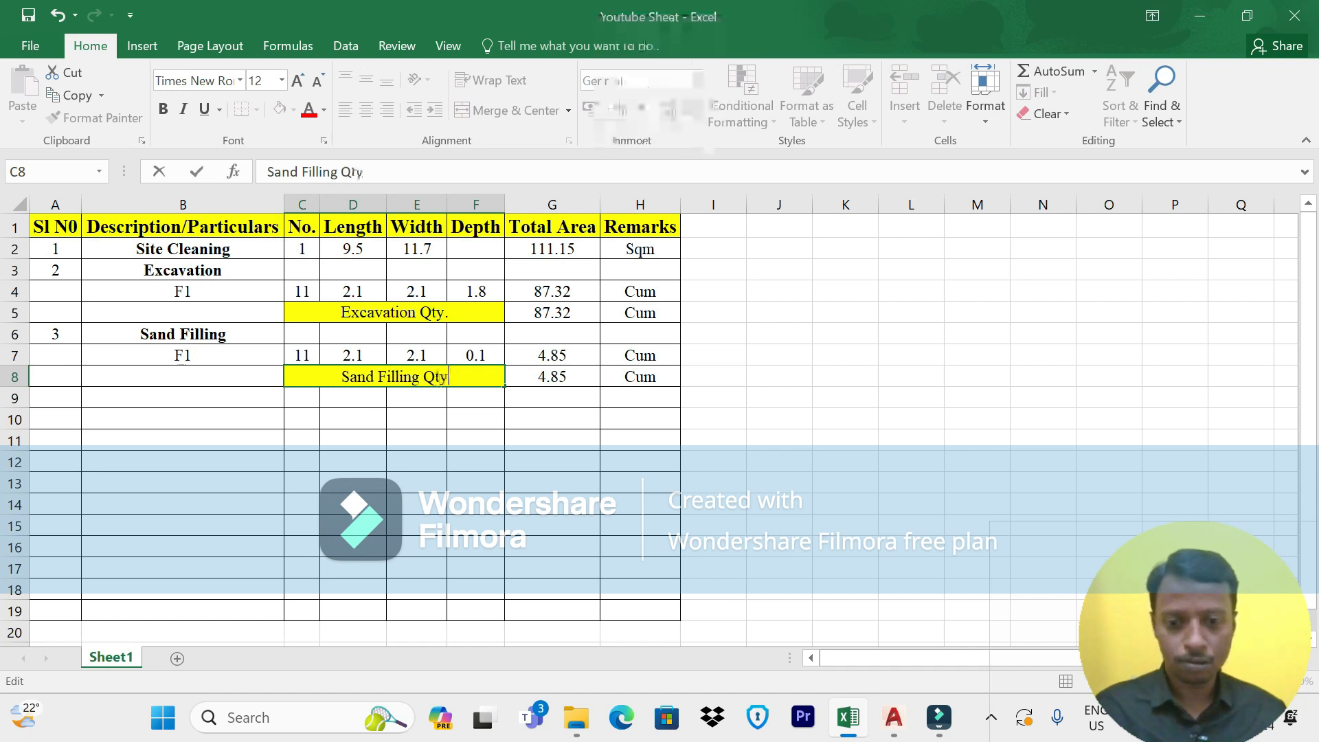
type(".")
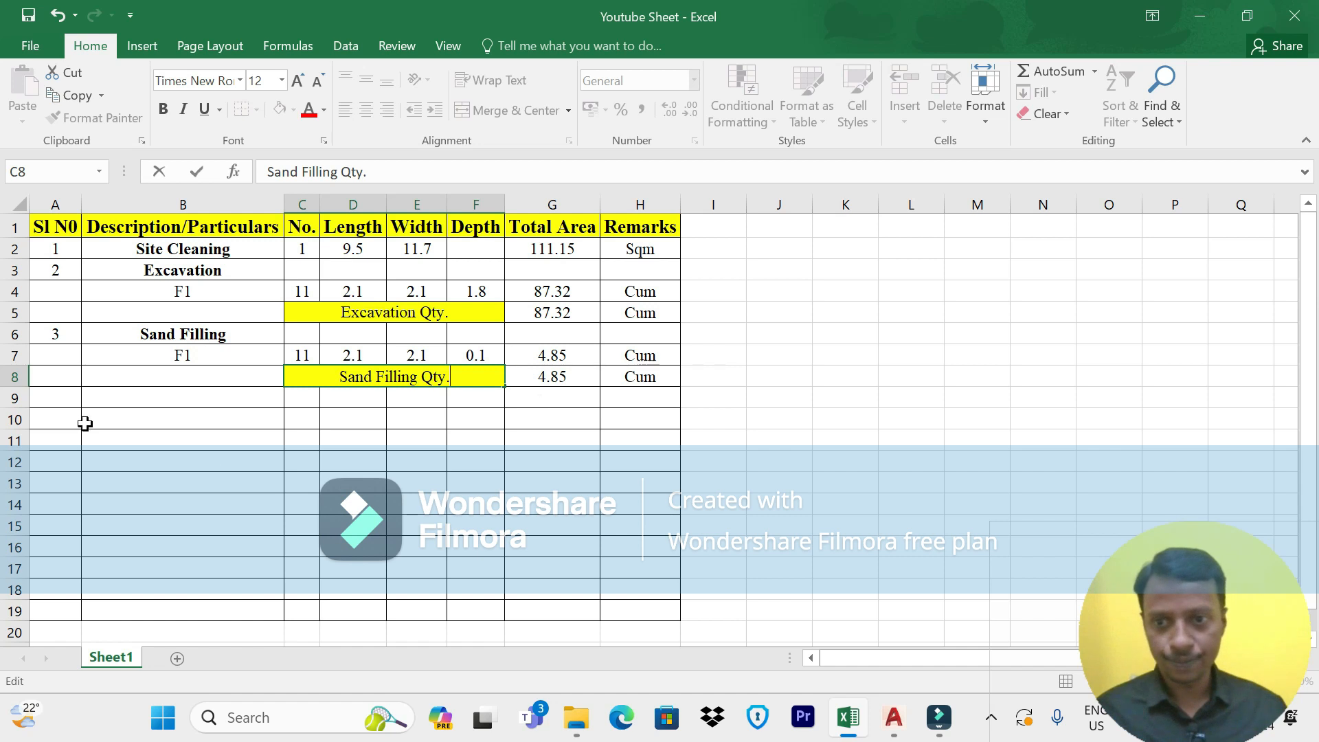
Enter item number 4 in A9, and check the PCC layer above the sand filling in the AutoCAD footing section
left_click(59, 402)
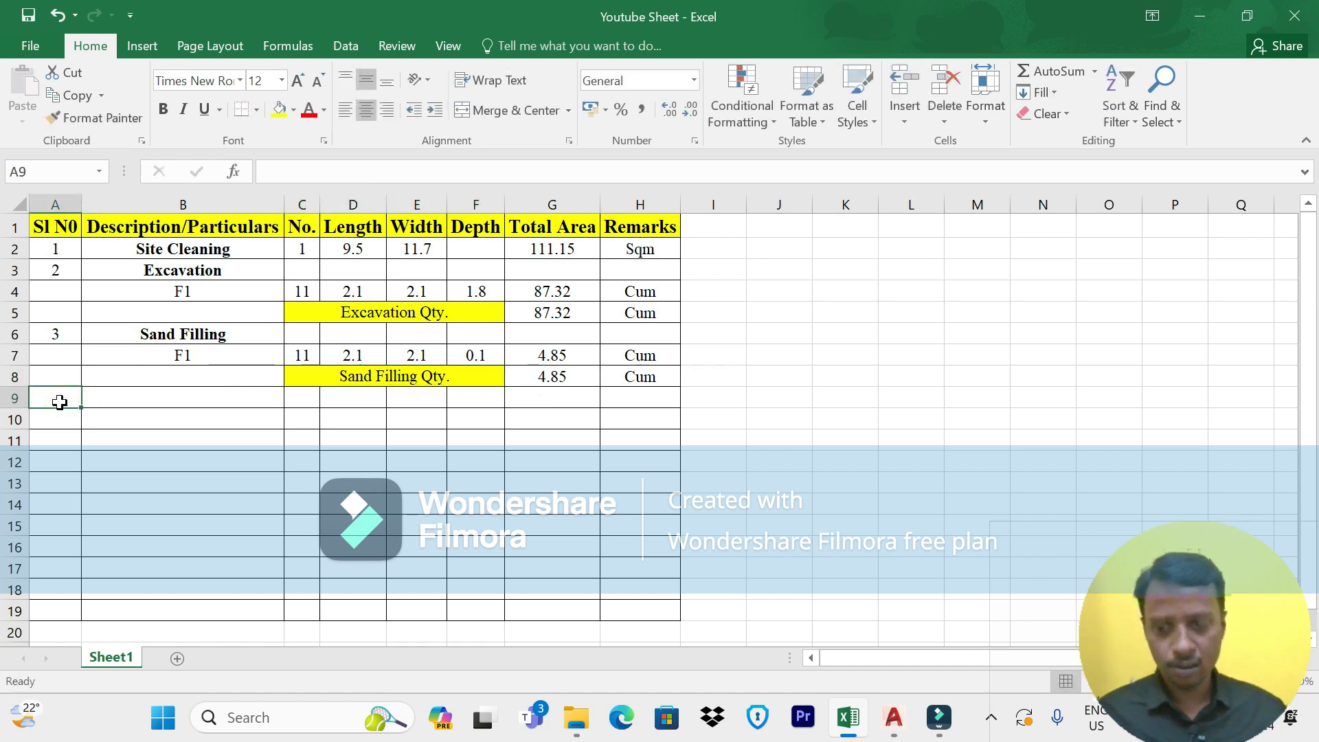
type("4")
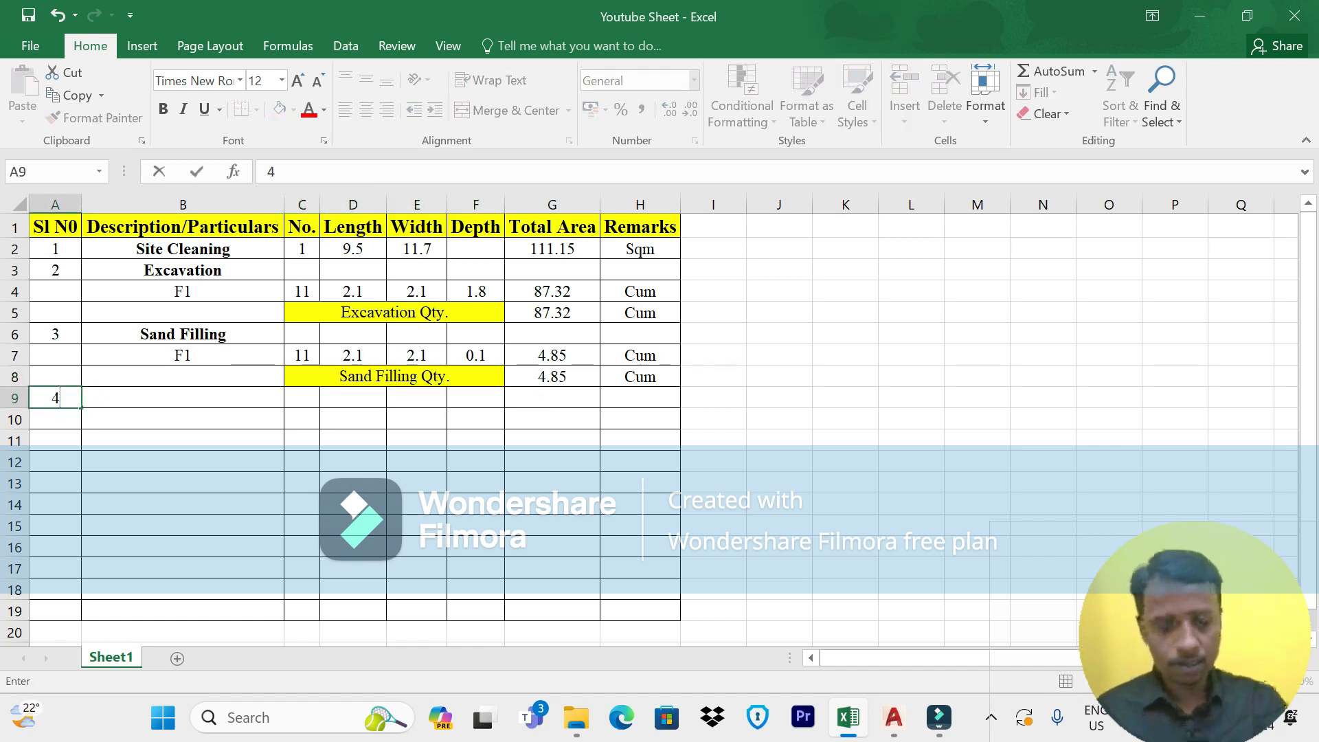
key("Tab")
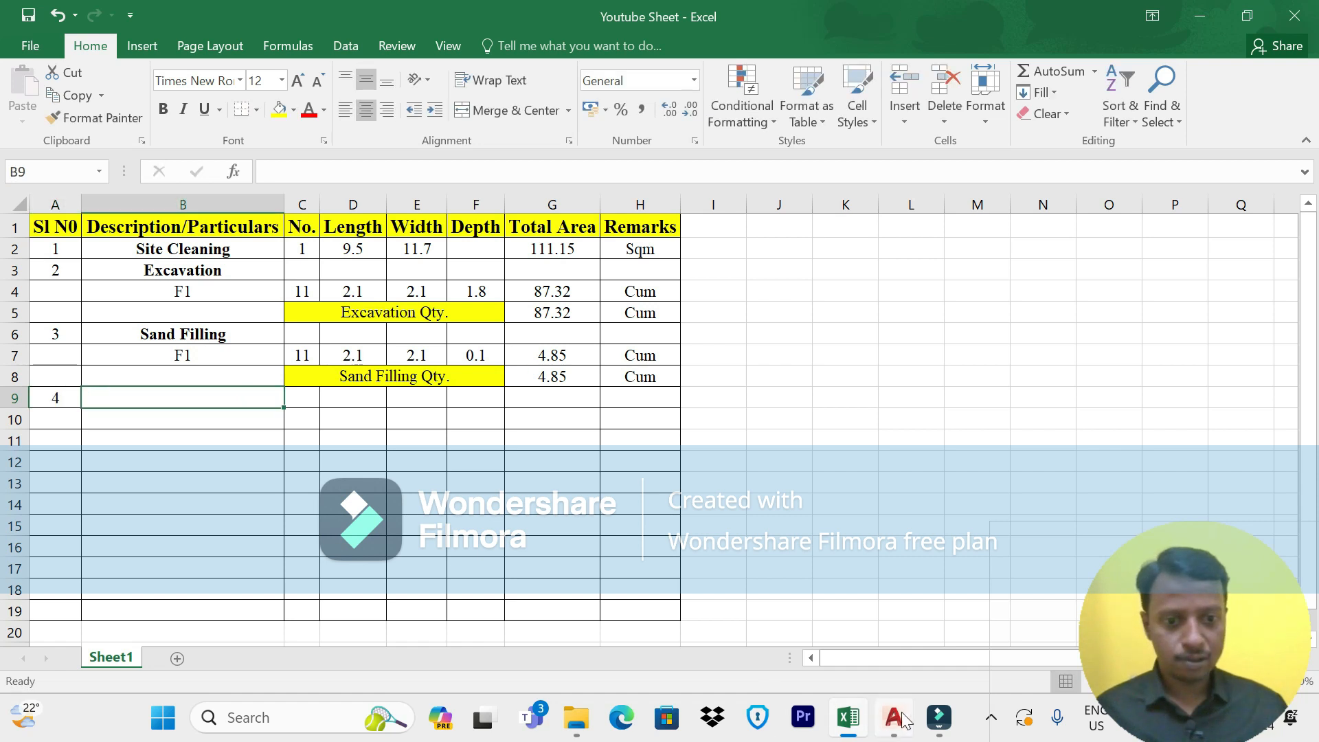
left_click(899, 718)
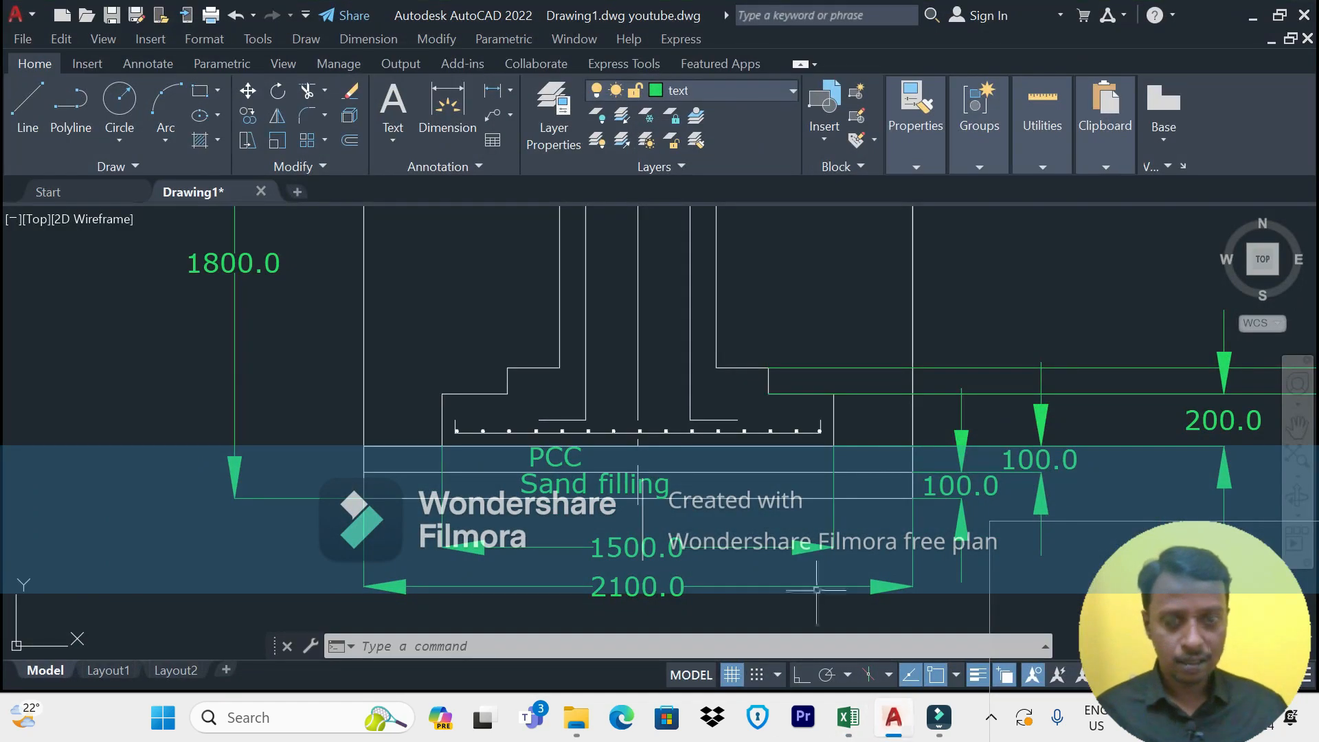
left_click(901, 712)
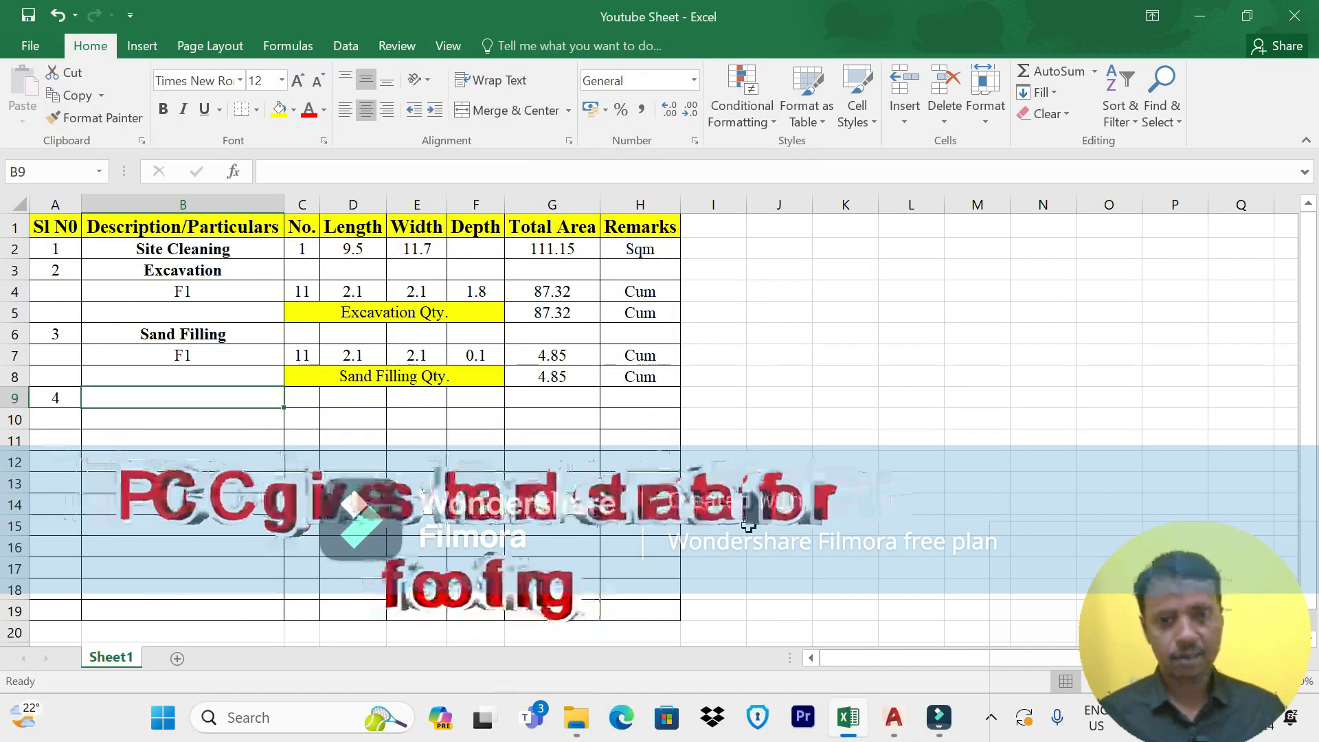
Enter "PCC" as the item 4 description in B9 of the Excel sheet and make it bold
left_click(213, 418)
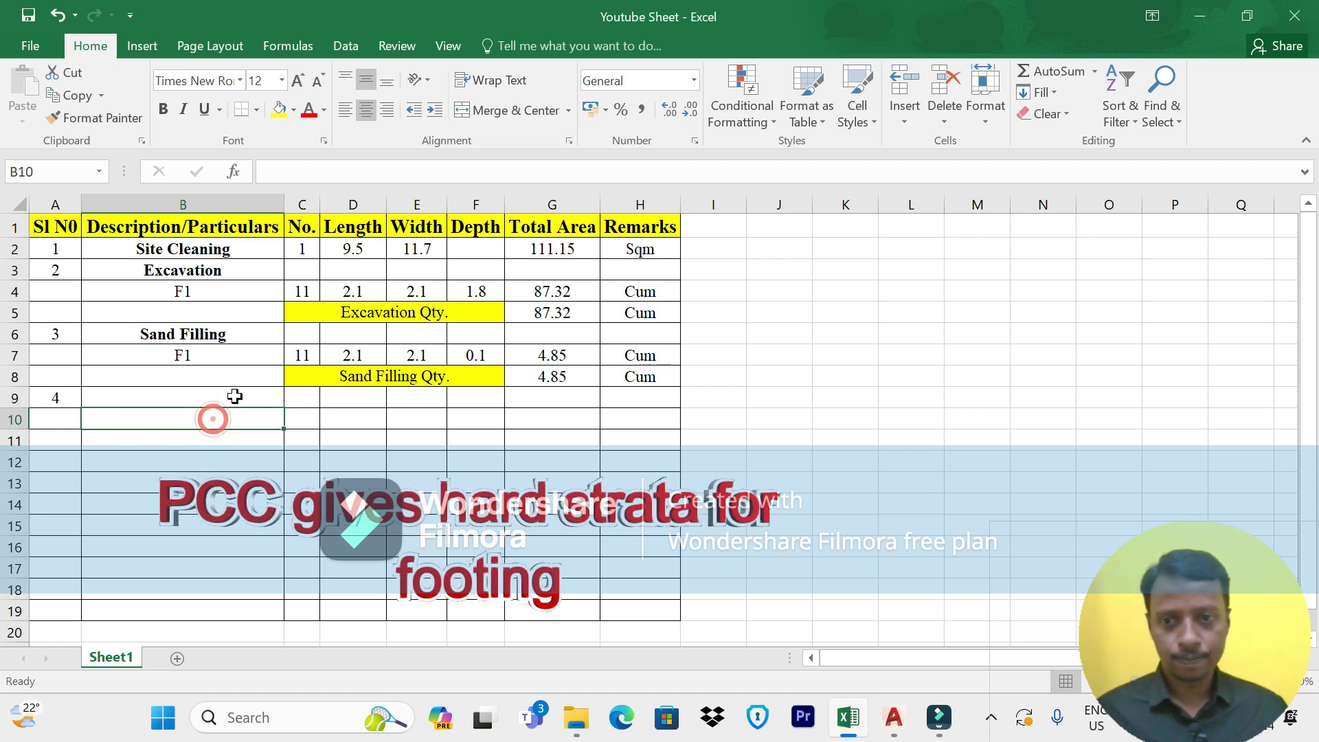
left_click(234, 396)
key("Caps_Lock")
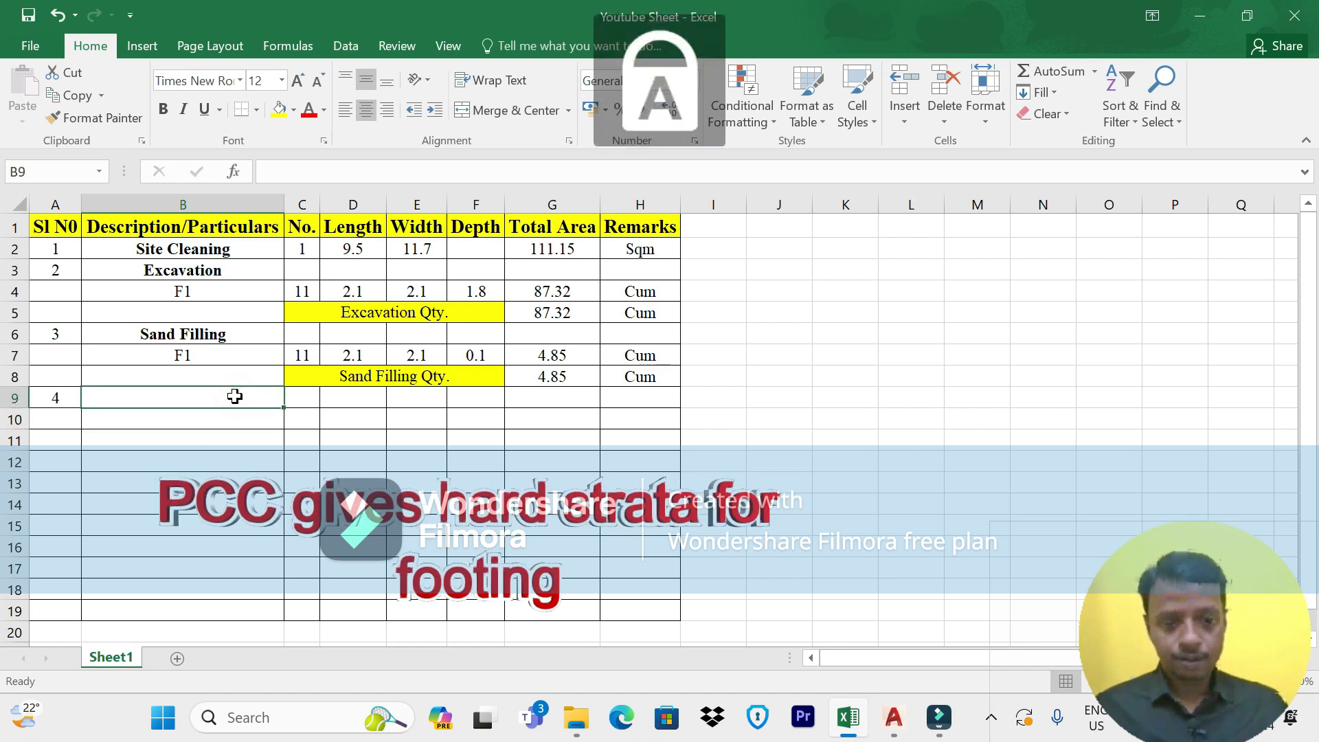
type("PC")
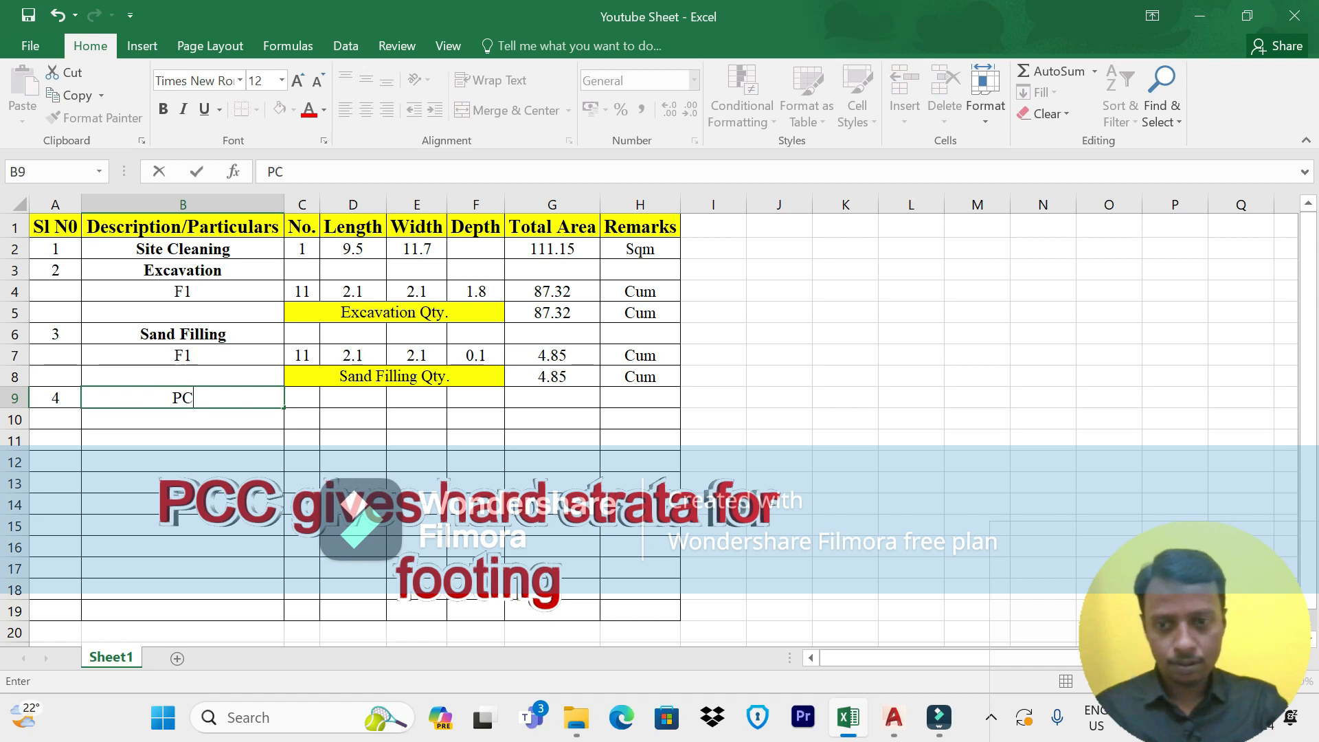
type("C")
key("Caps_Lock")
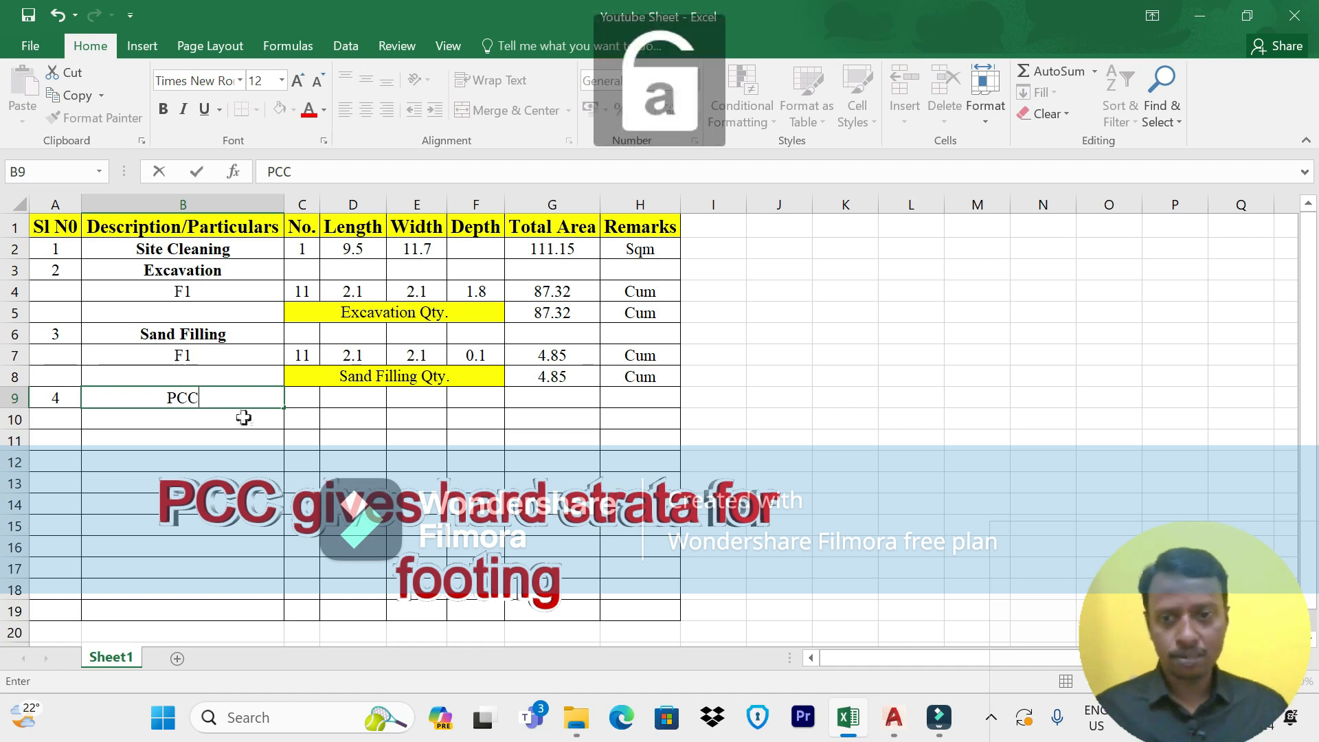
key("Return")
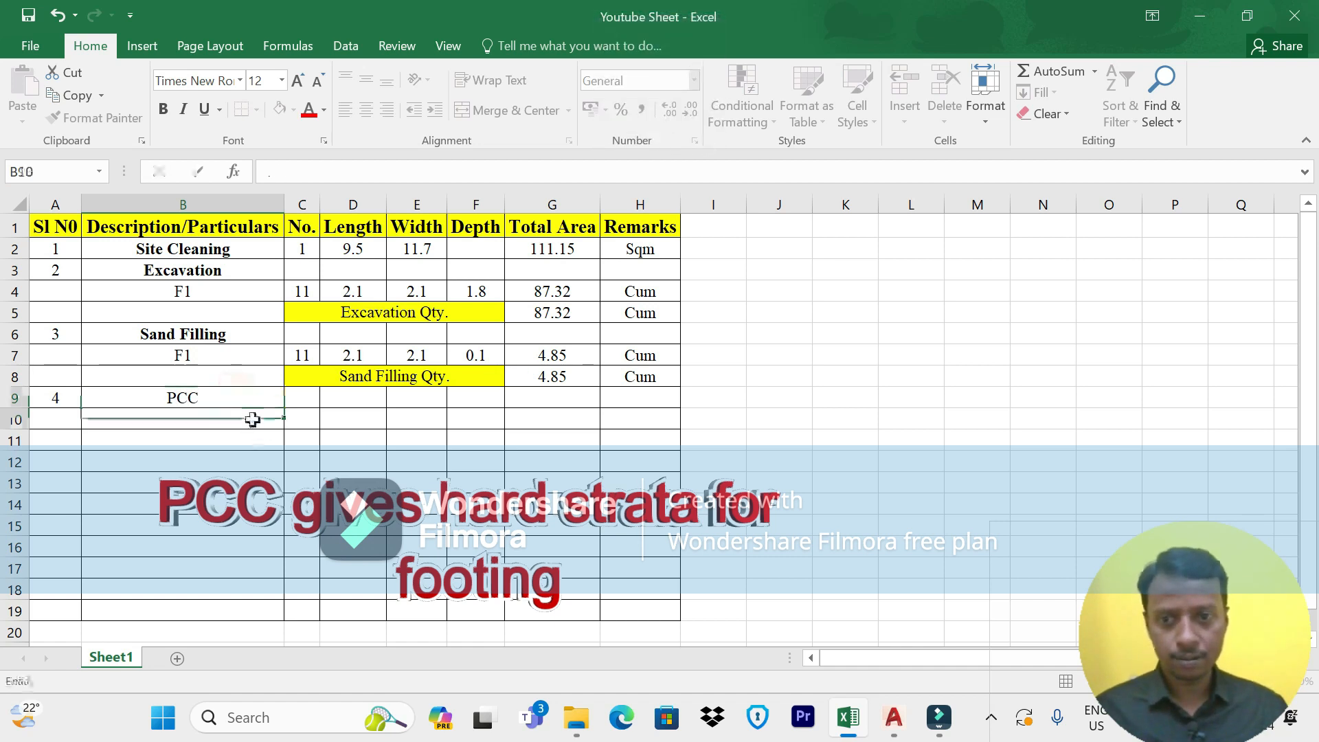
left_click(252, 401)
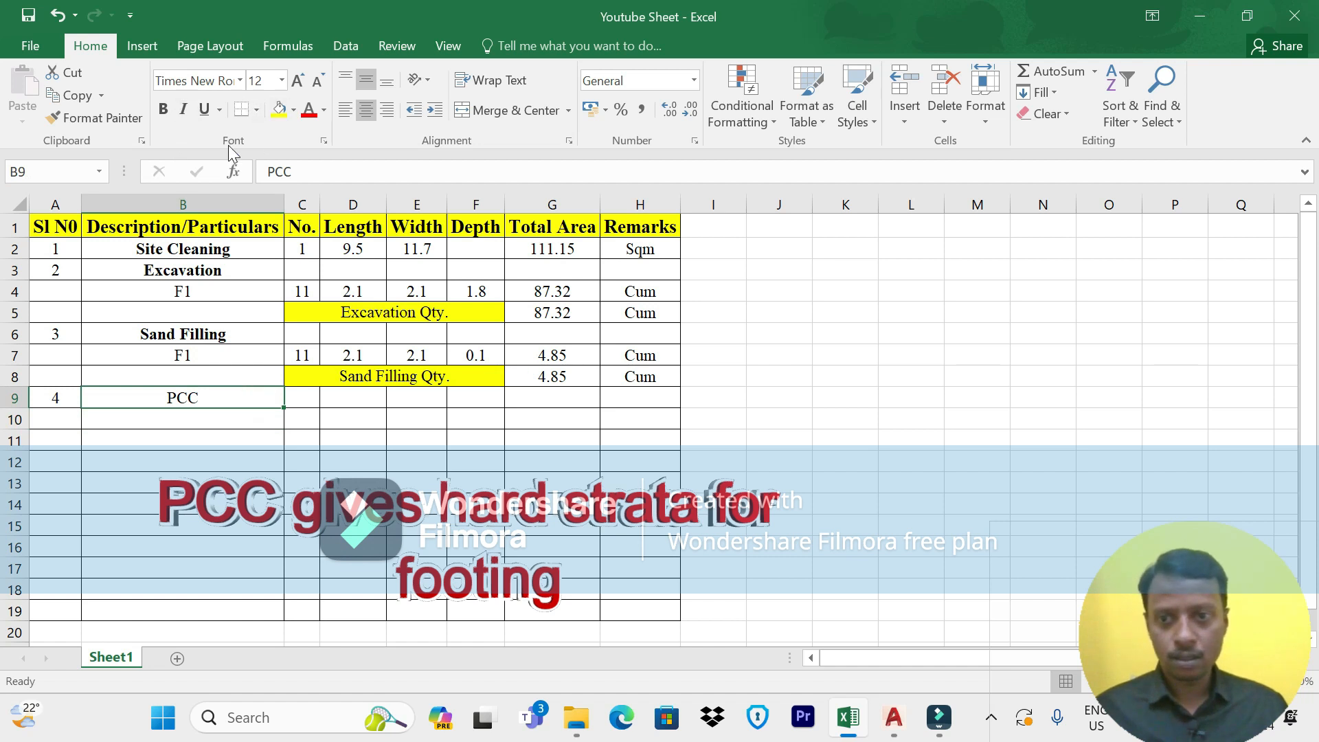
left_click(163, 110)
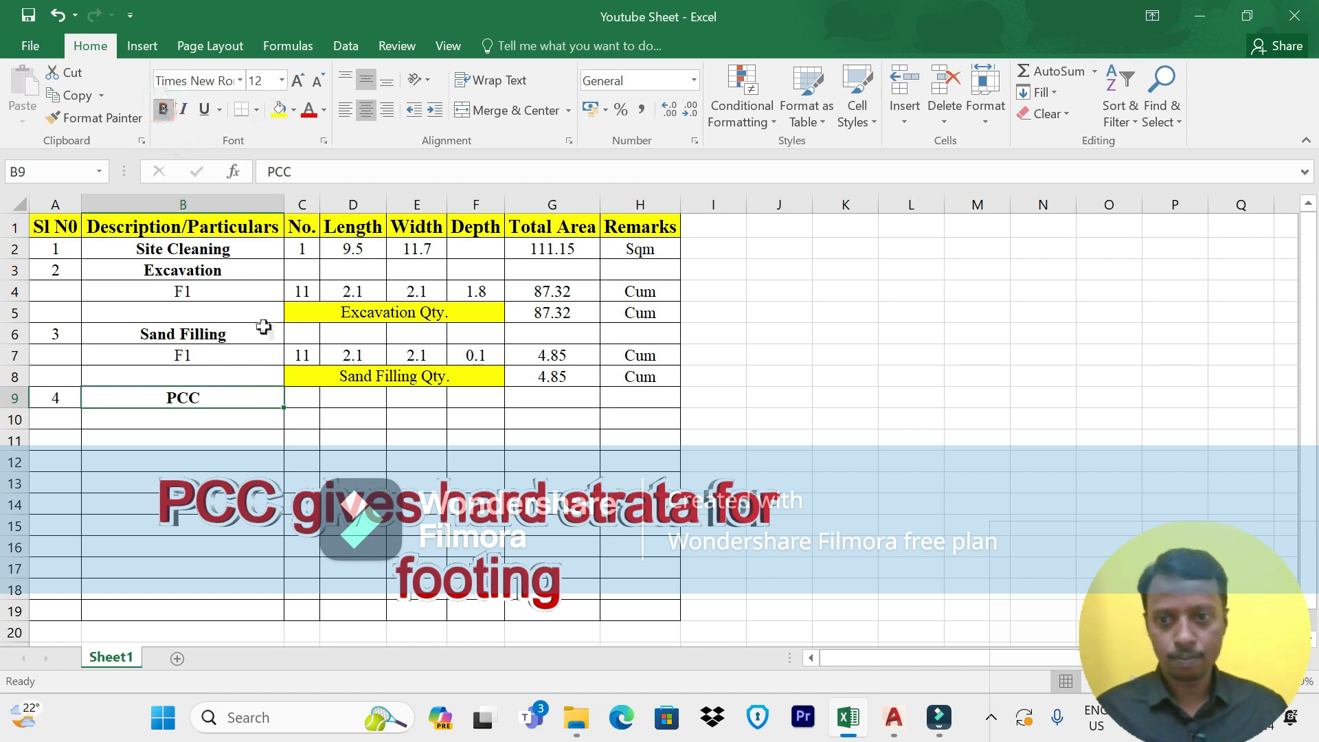
Check the PCC dimensions in the AutoCAD section, and copy the F1 and Sand Filling Qty. rows (B7:H8) beneath PCC in Excel, starting at B10
left_click(254, 423)
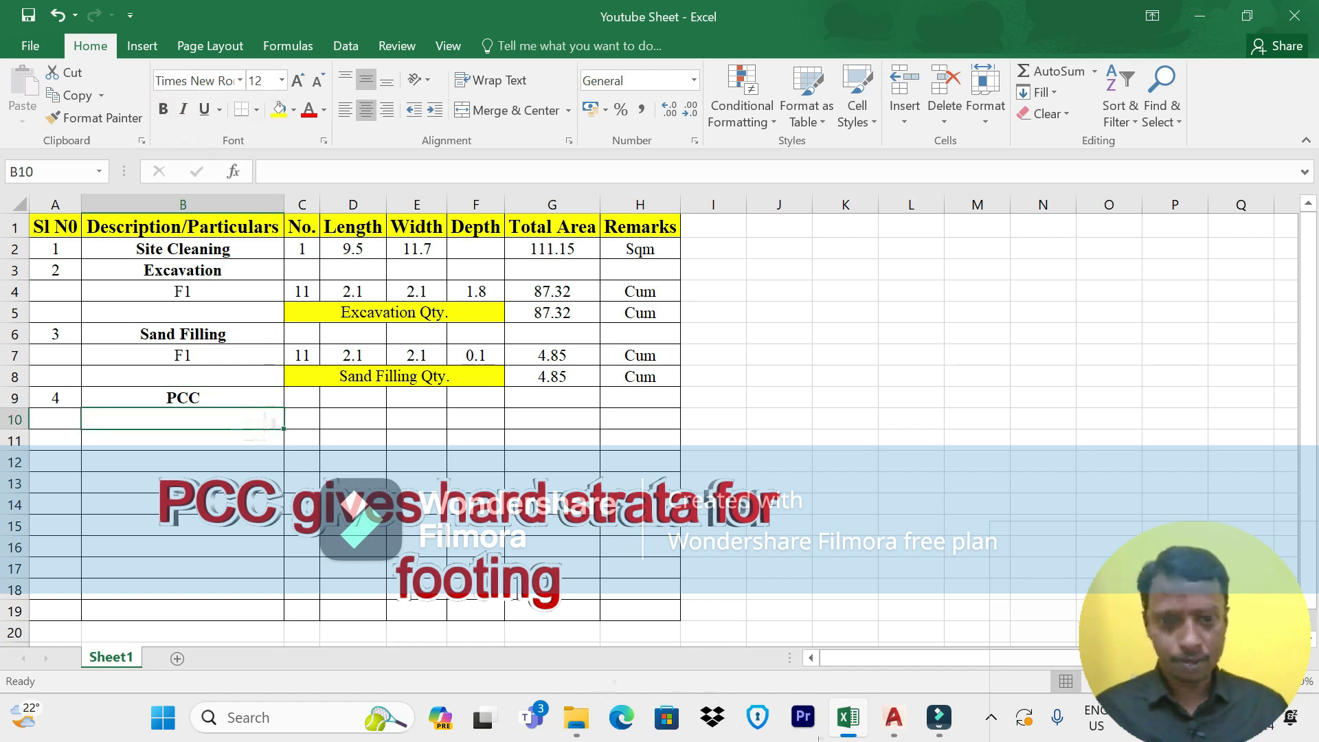
left_click(893, 719)
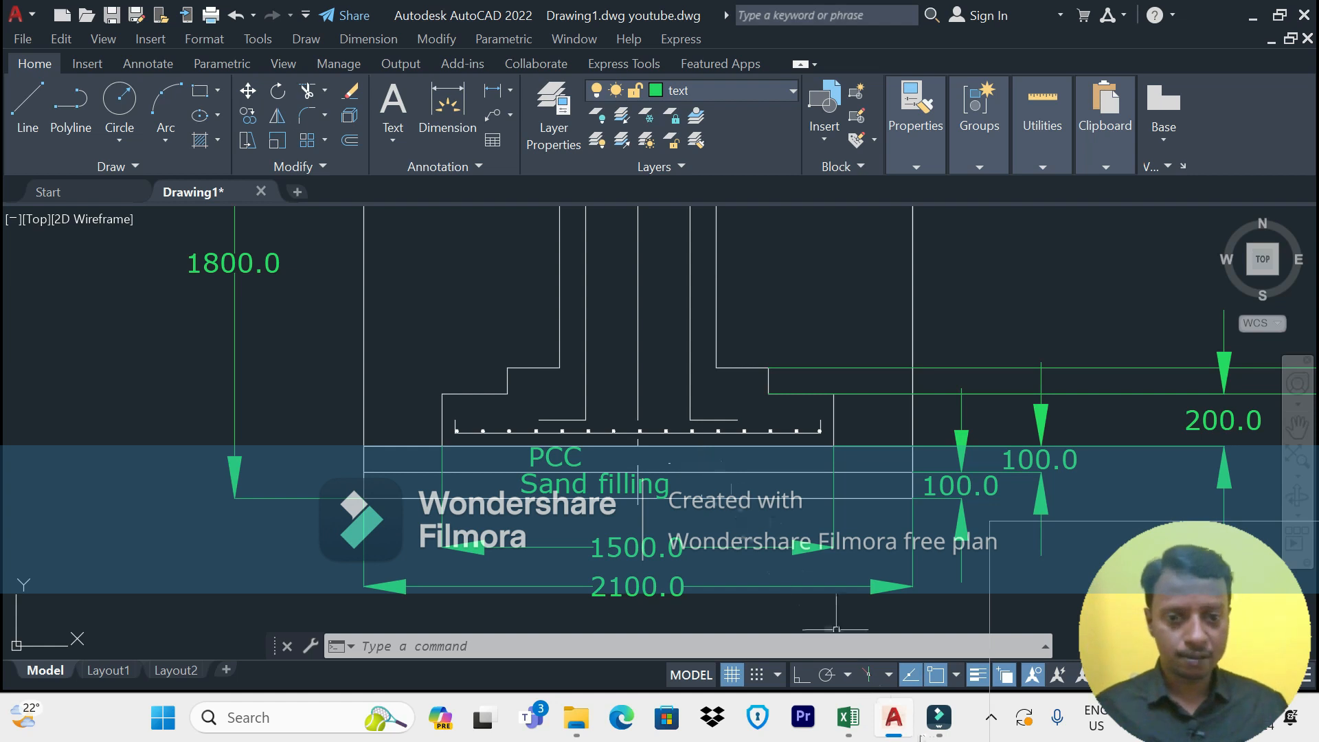
left_click(893, 719)
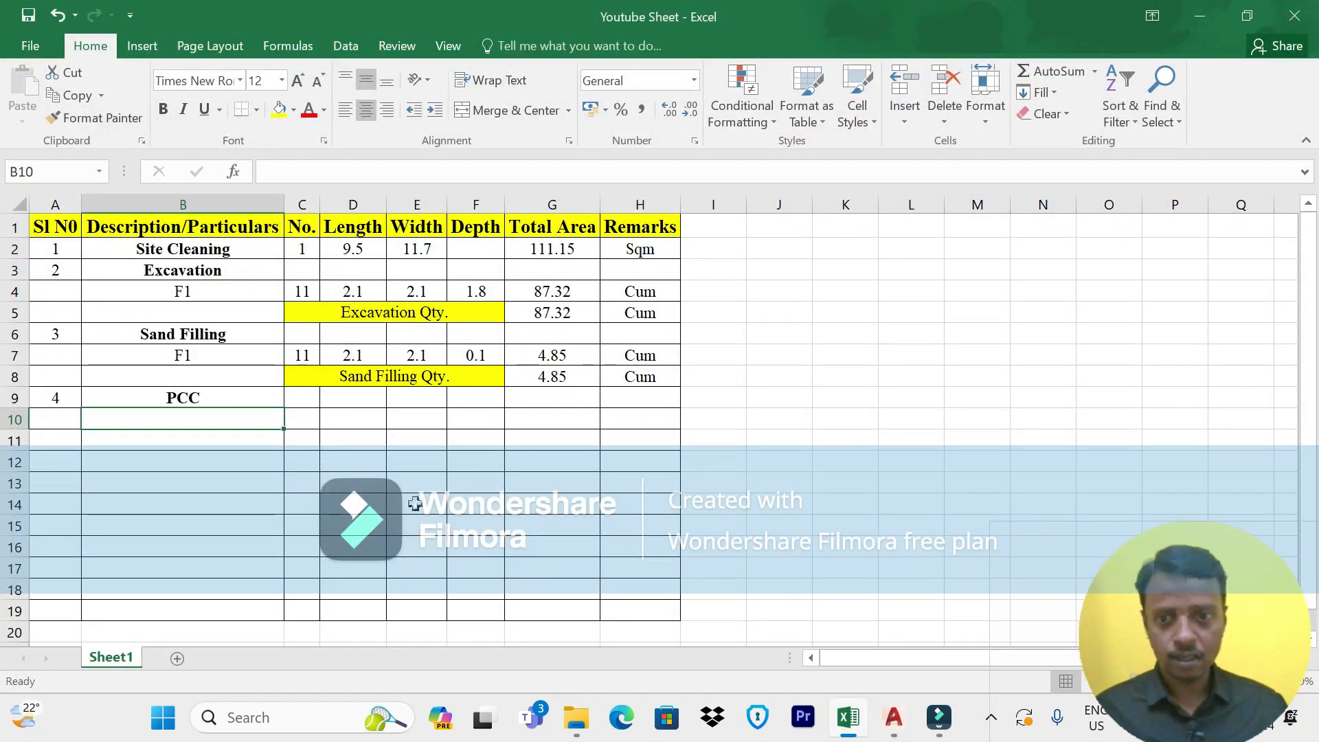
left_click_drag(199, 355, 636, 379)
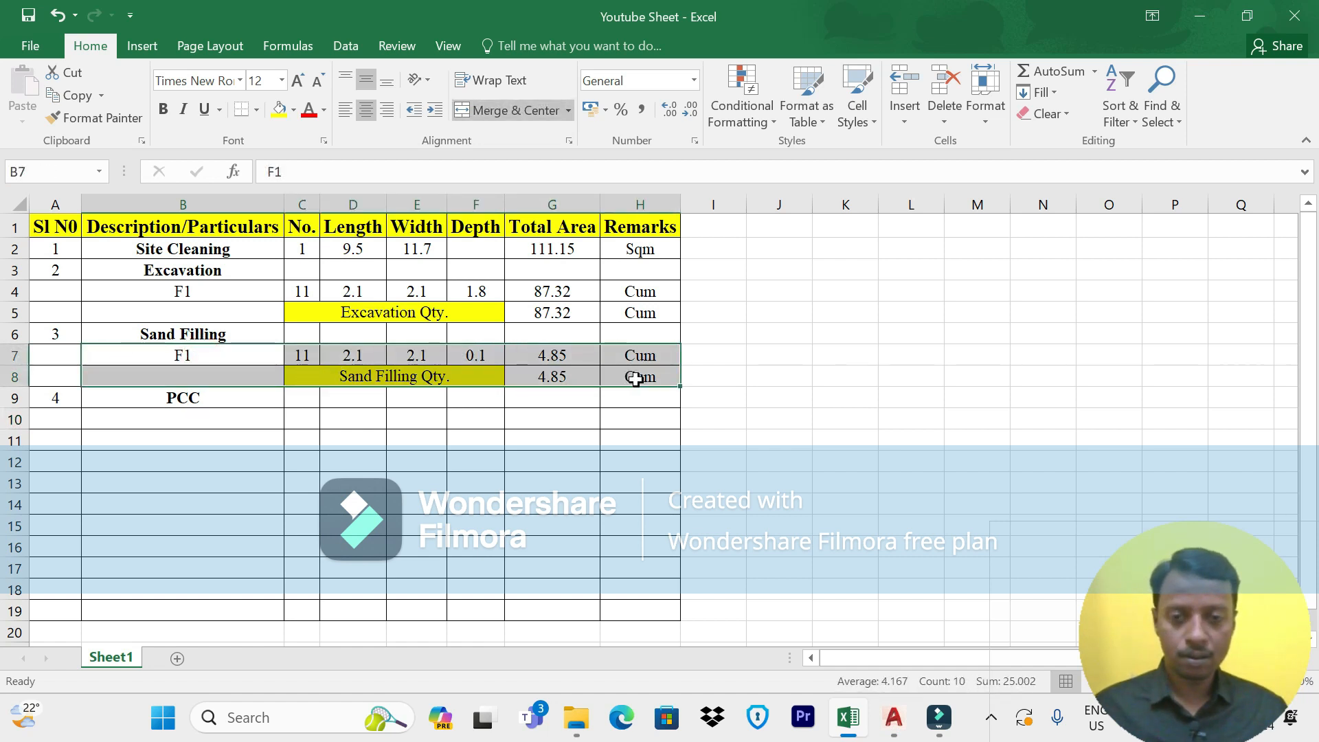
key("ctrl+c")
left_click(223, 422)
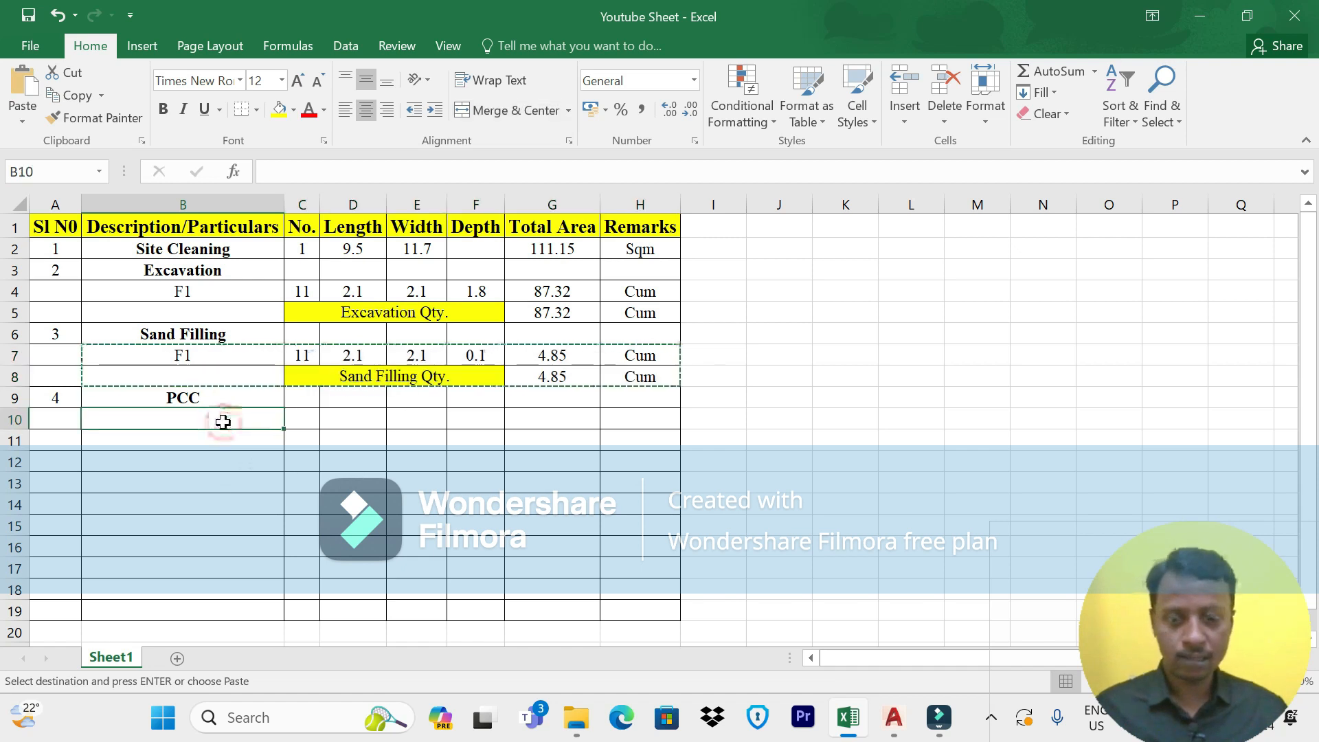
key("ctrl+v")
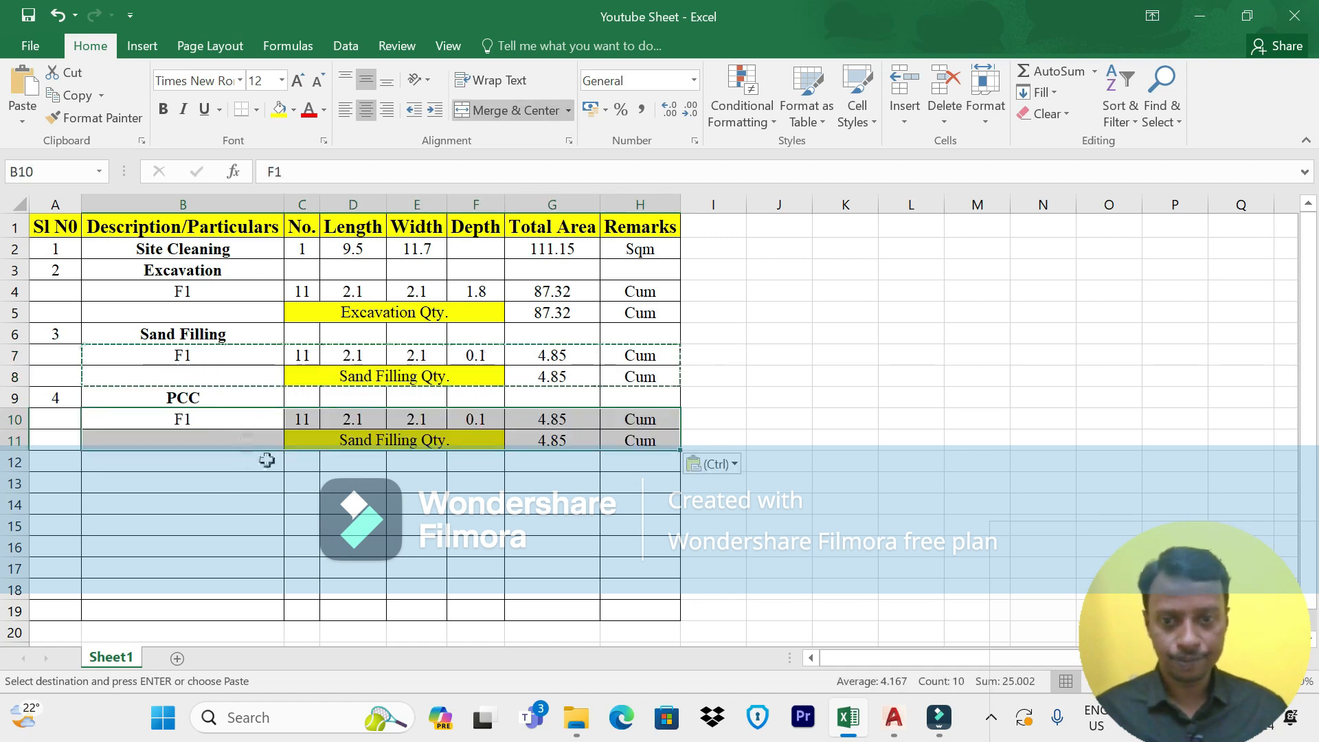
left_click(613, 505)
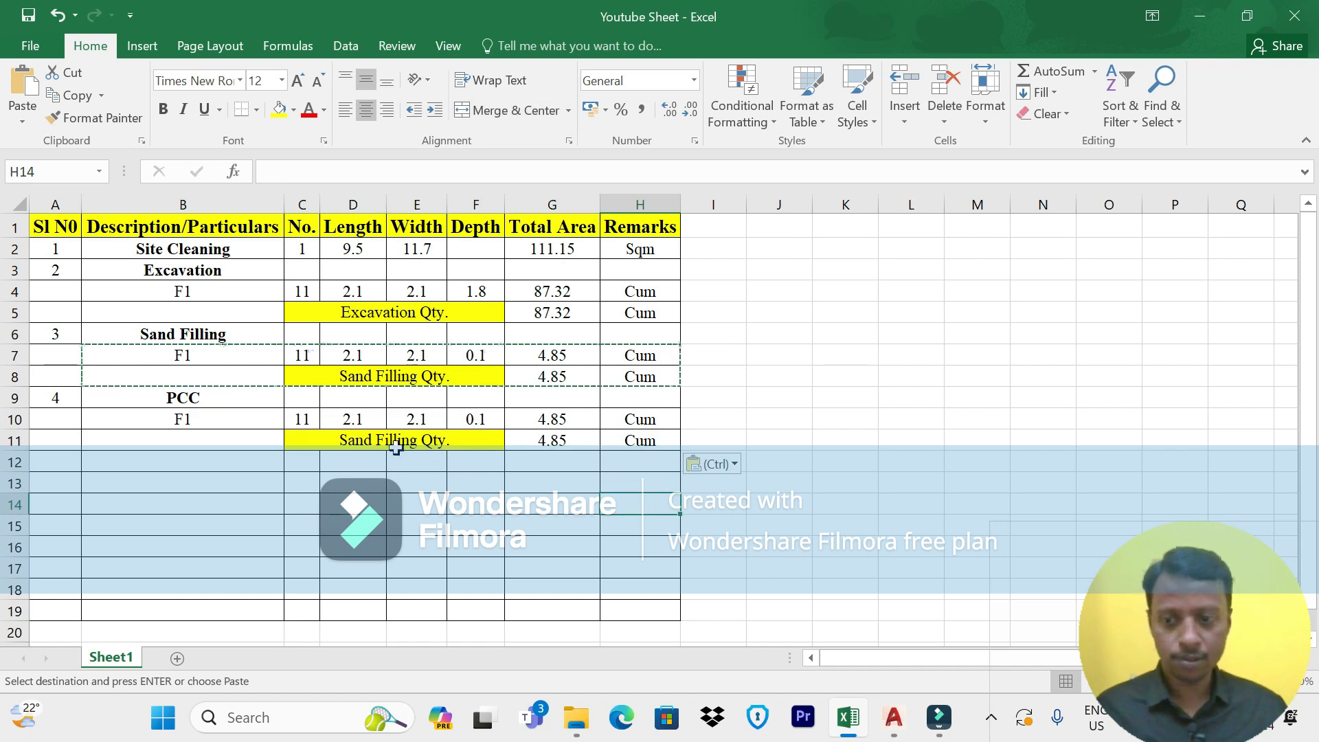
key("Escape")
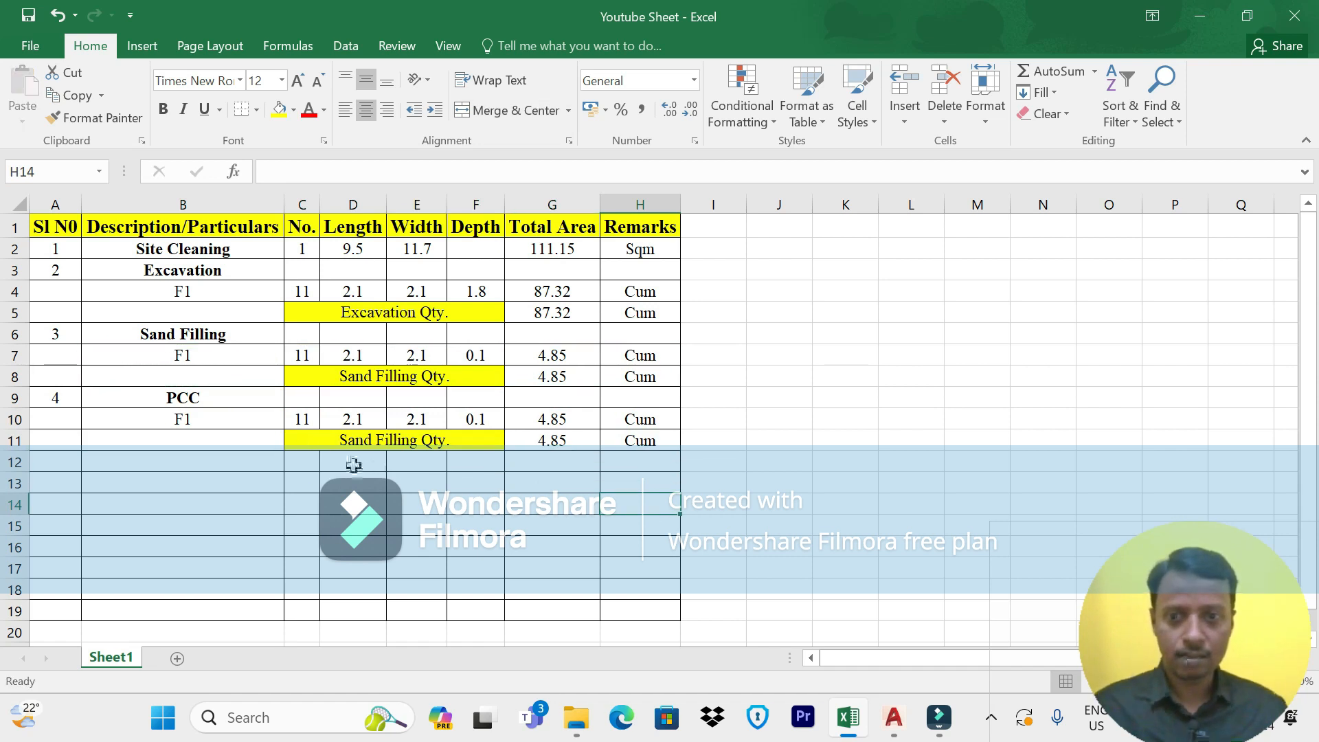
Relabel the PCC total row in C11 as "PCC Qty.", reusing the description from B9
left_click(390, 440)
left_click(206, 399)
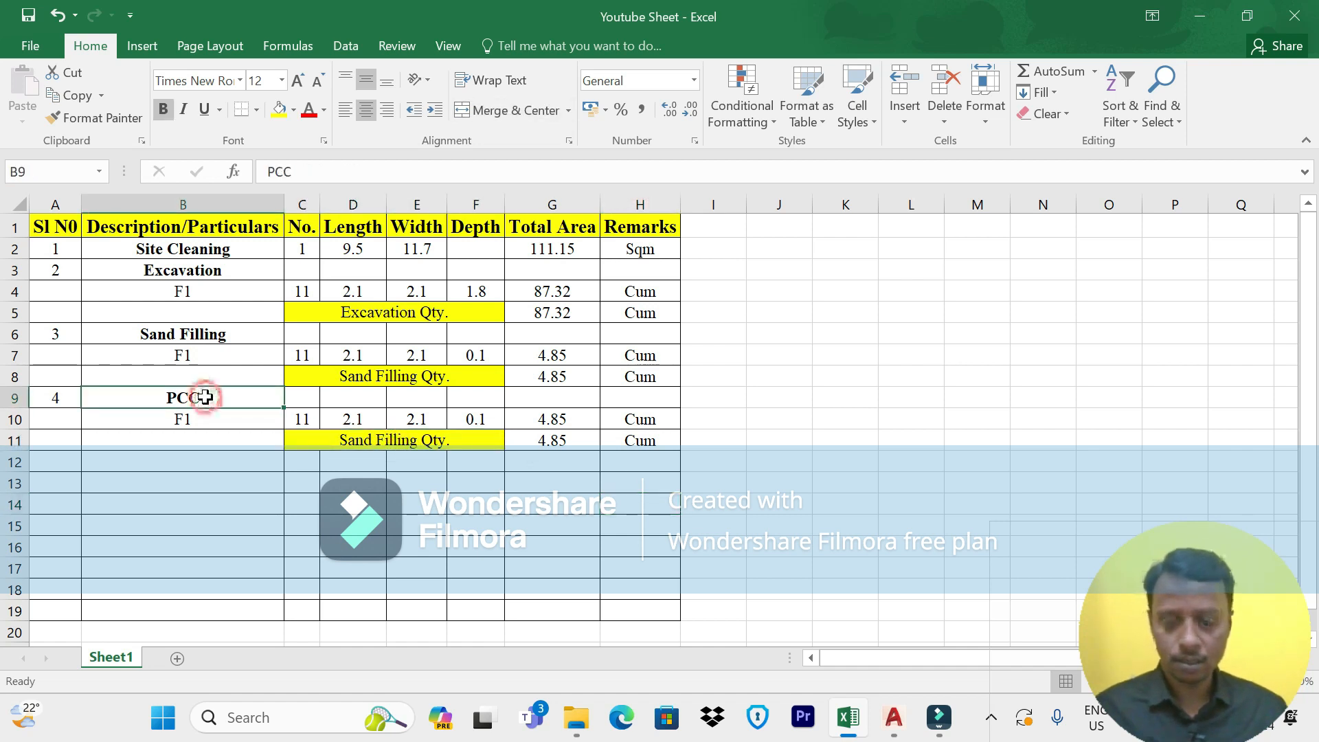
key("ctrl+c")
left_click(396, 442)
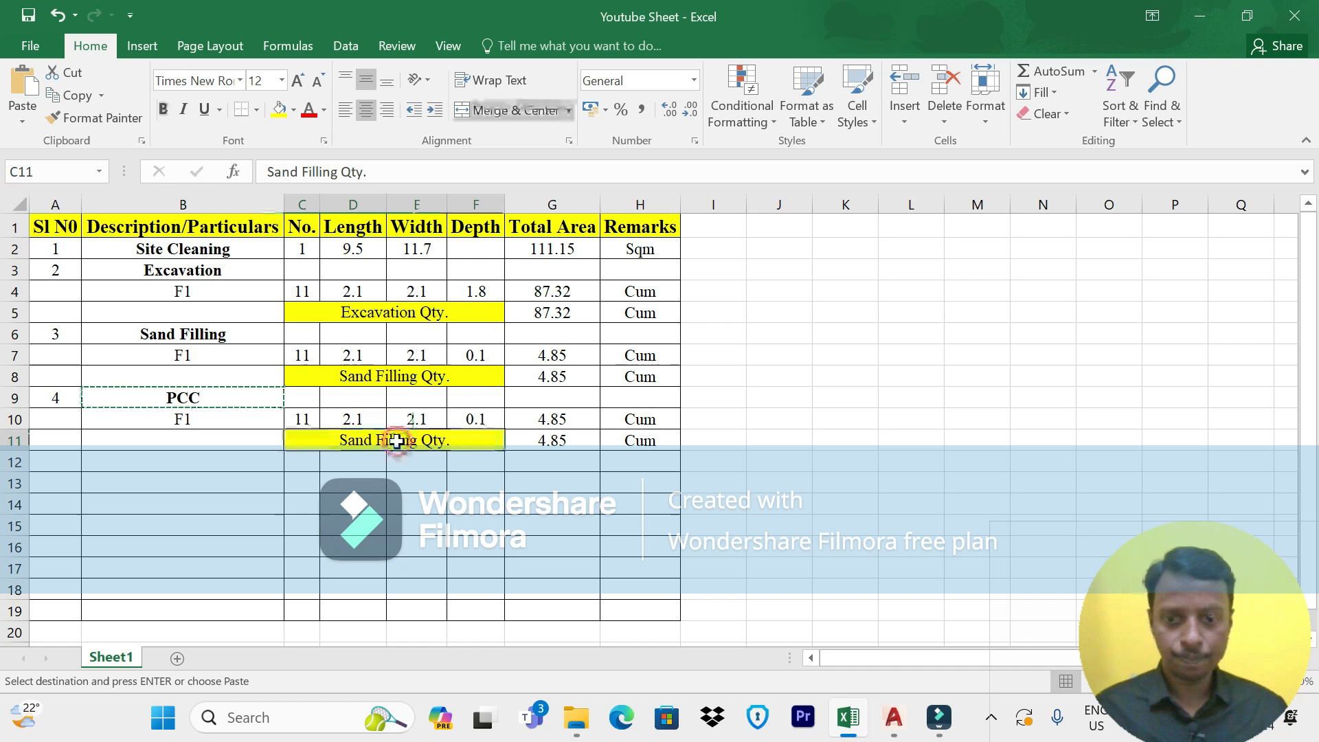
key("ctrl+v")
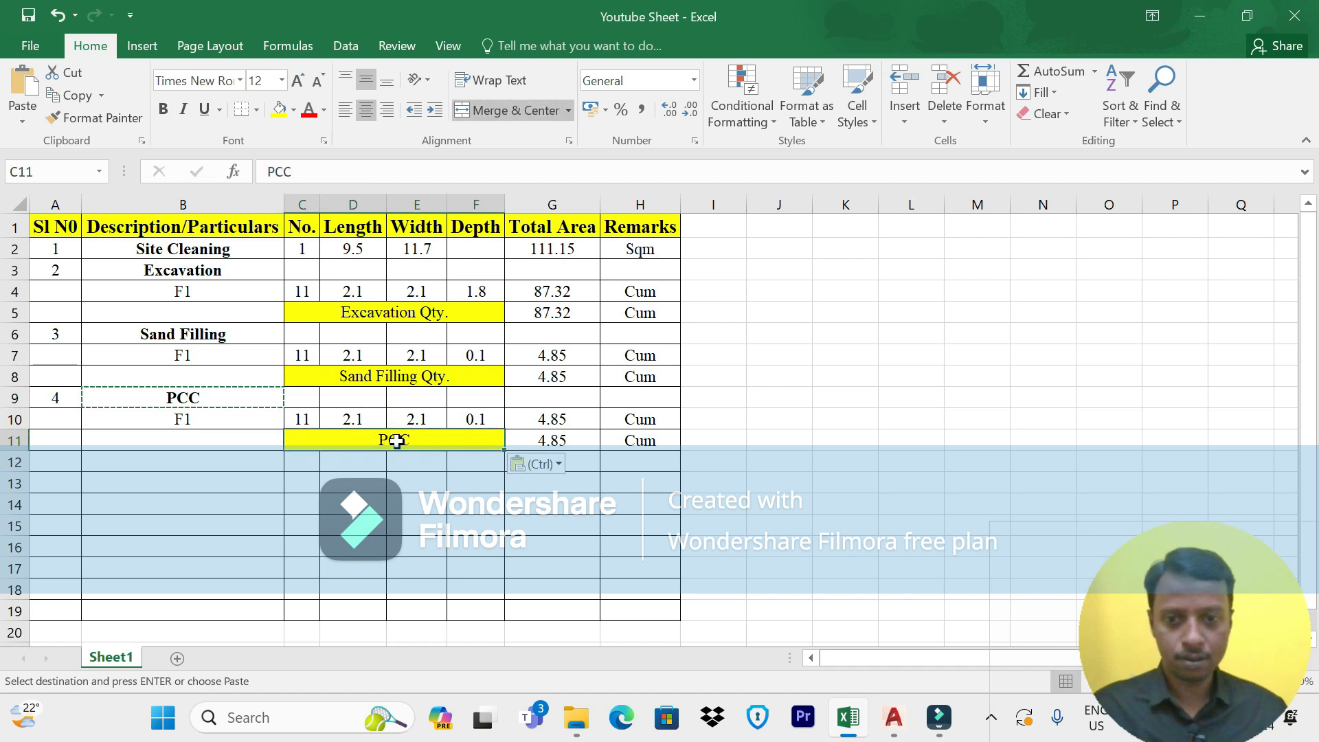
double_click(441, 443)
key("Caps_Lock")
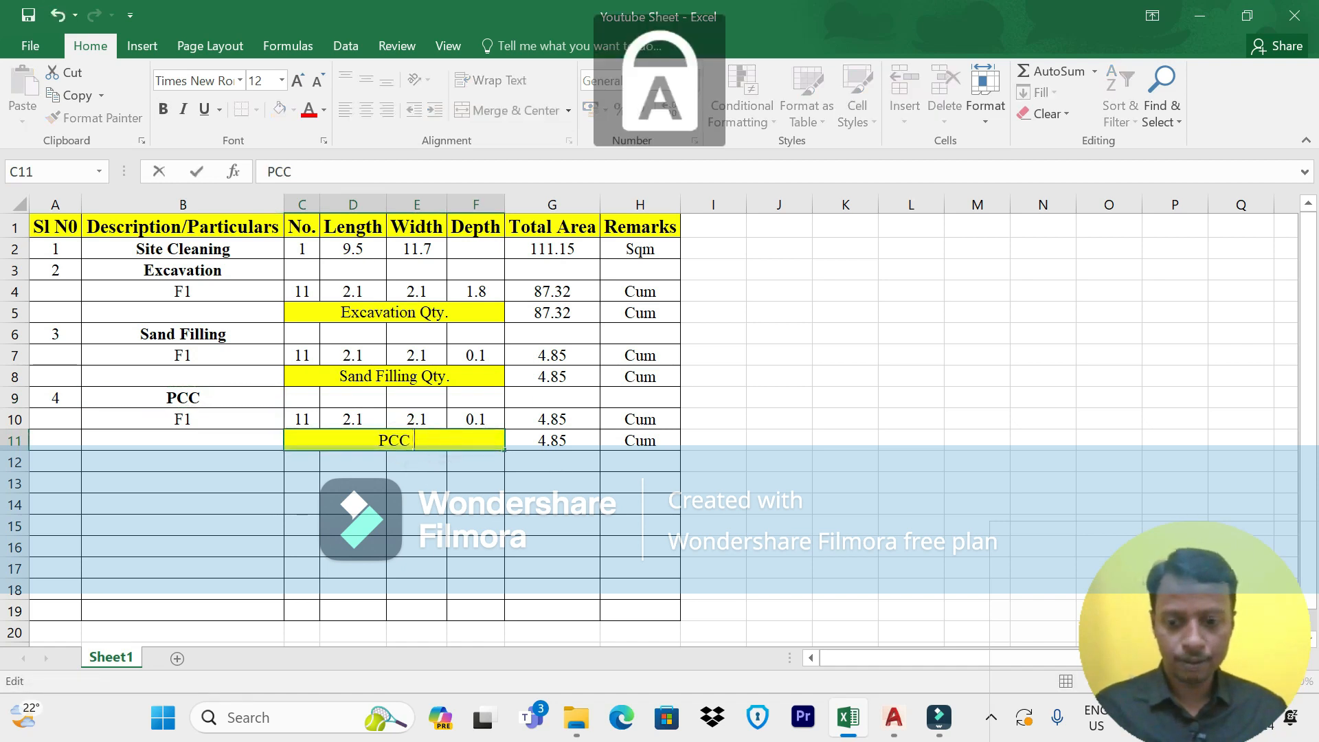
type("Qty.")
key("Return")
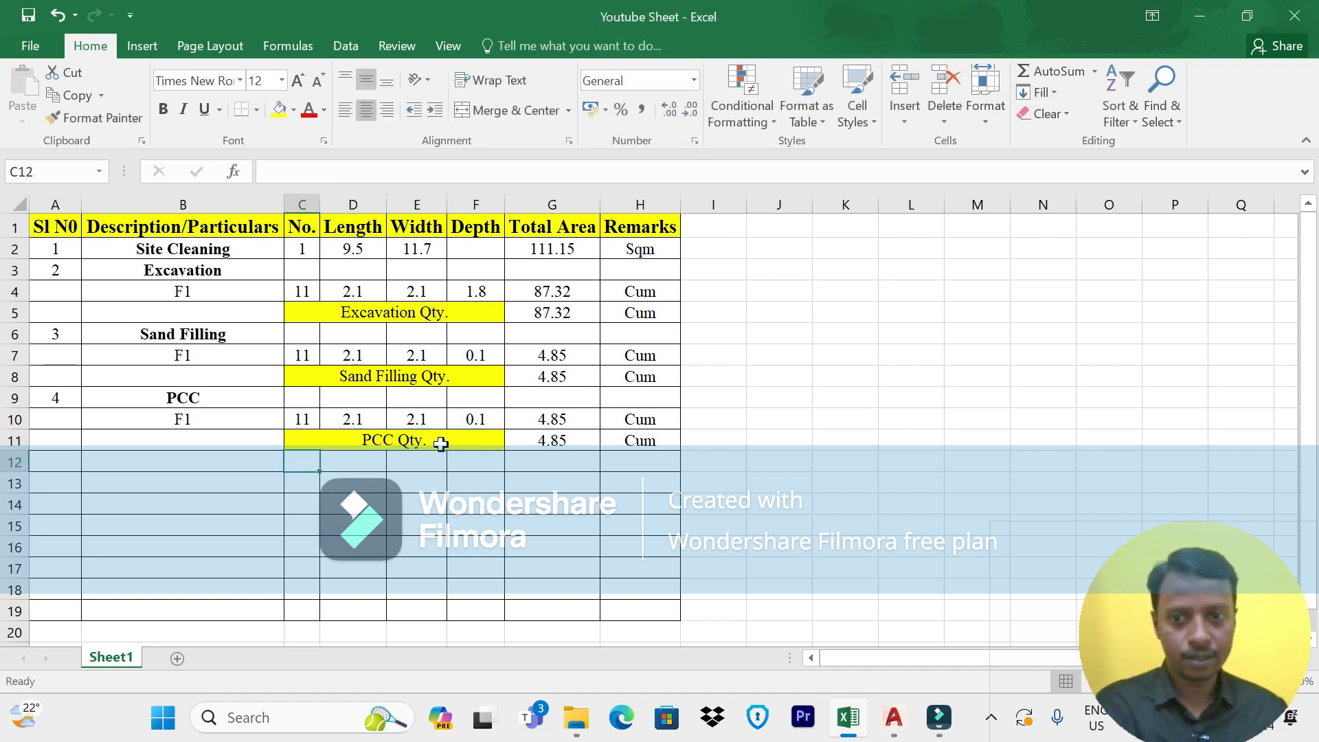
Check the PCC layer in the AutoCAD section, and extend the item 4 description in B9 of the Excel sheet to "PCC(M10)"
left_click(239, 401)
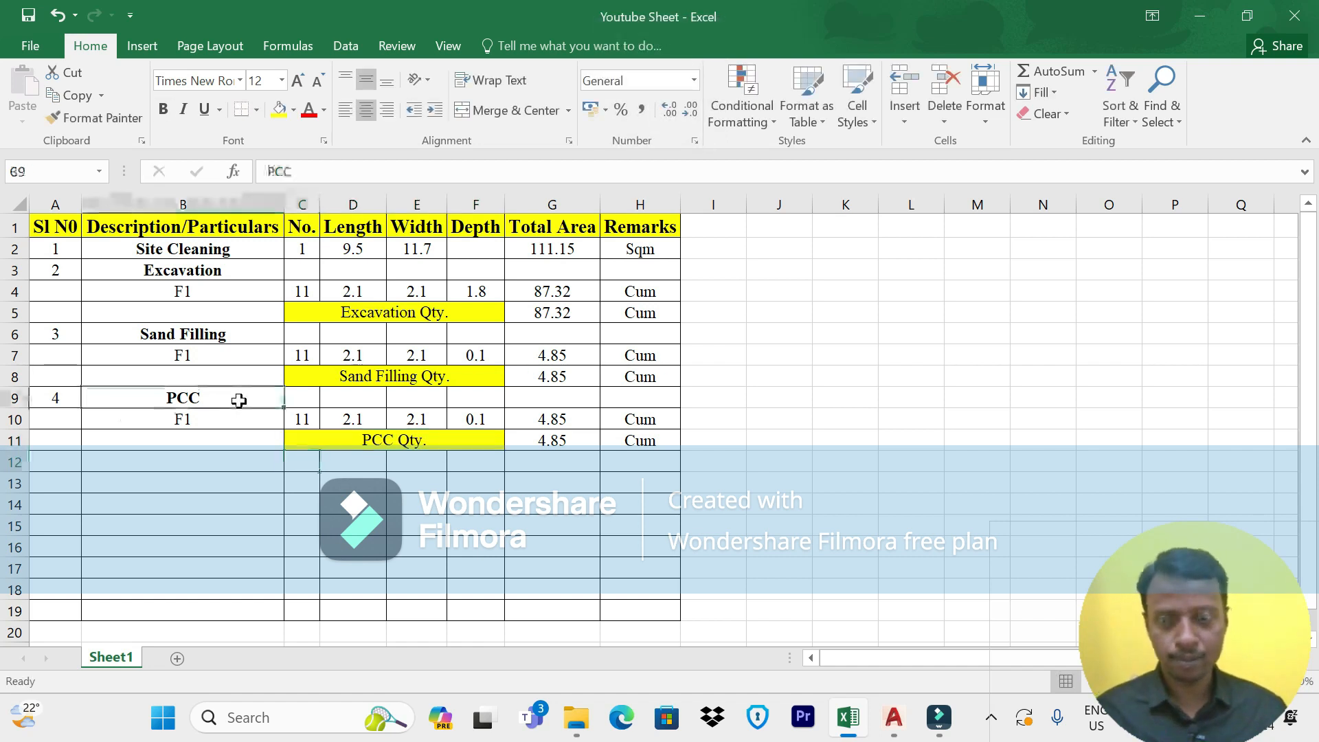
left_click(893, 718)
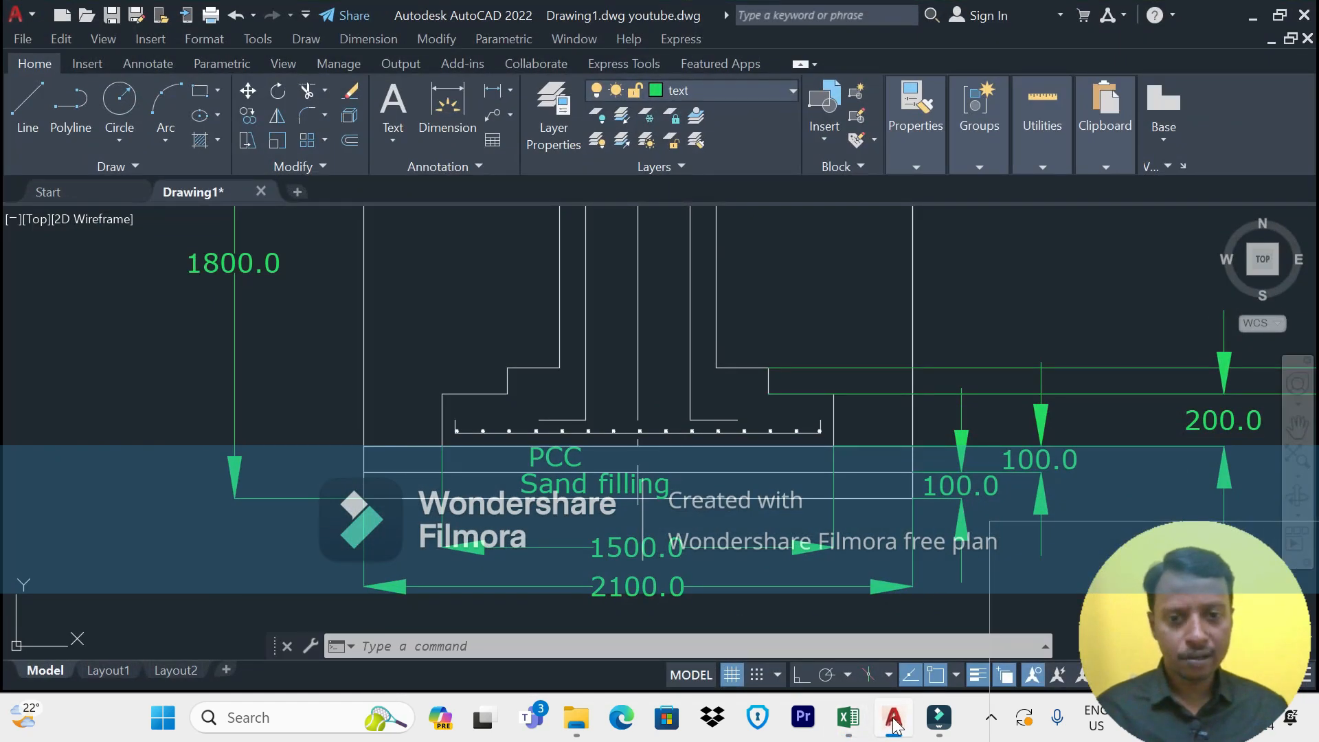
left_click(893, 718)
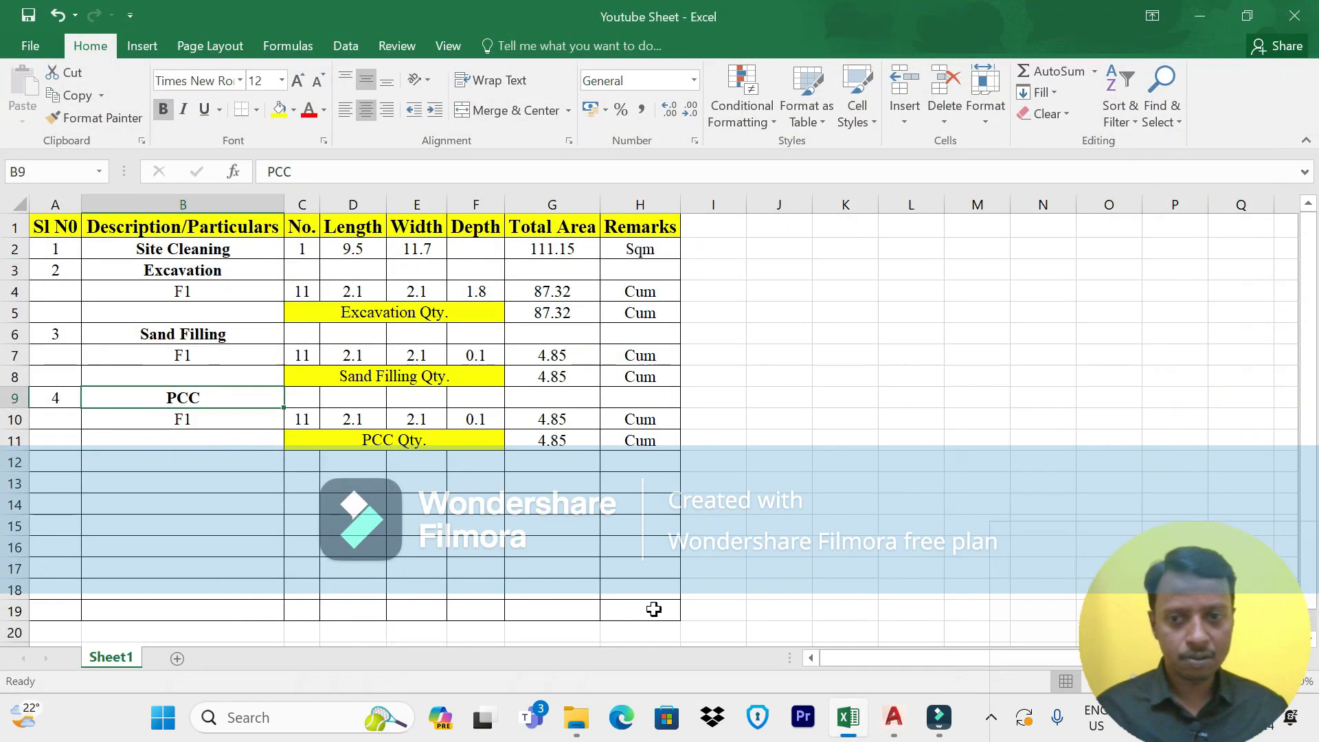
double_click(240, 398)
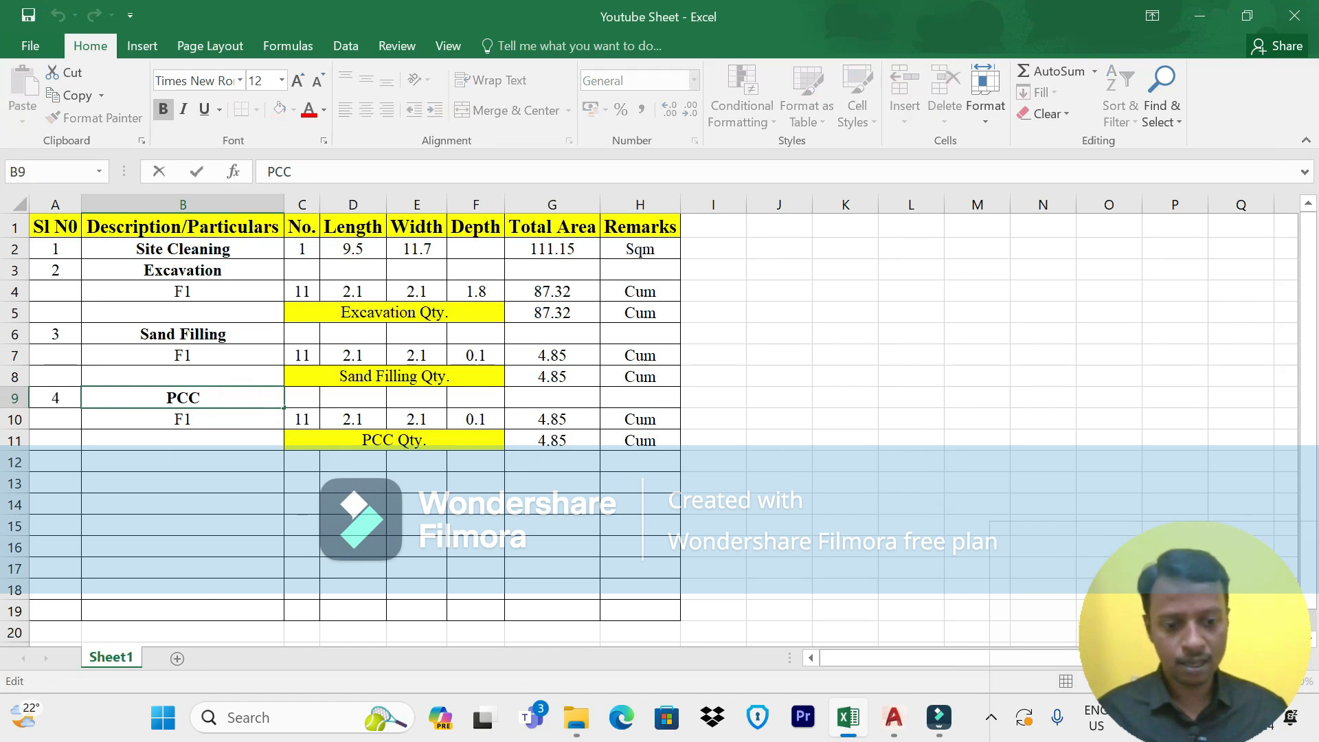
type("(")
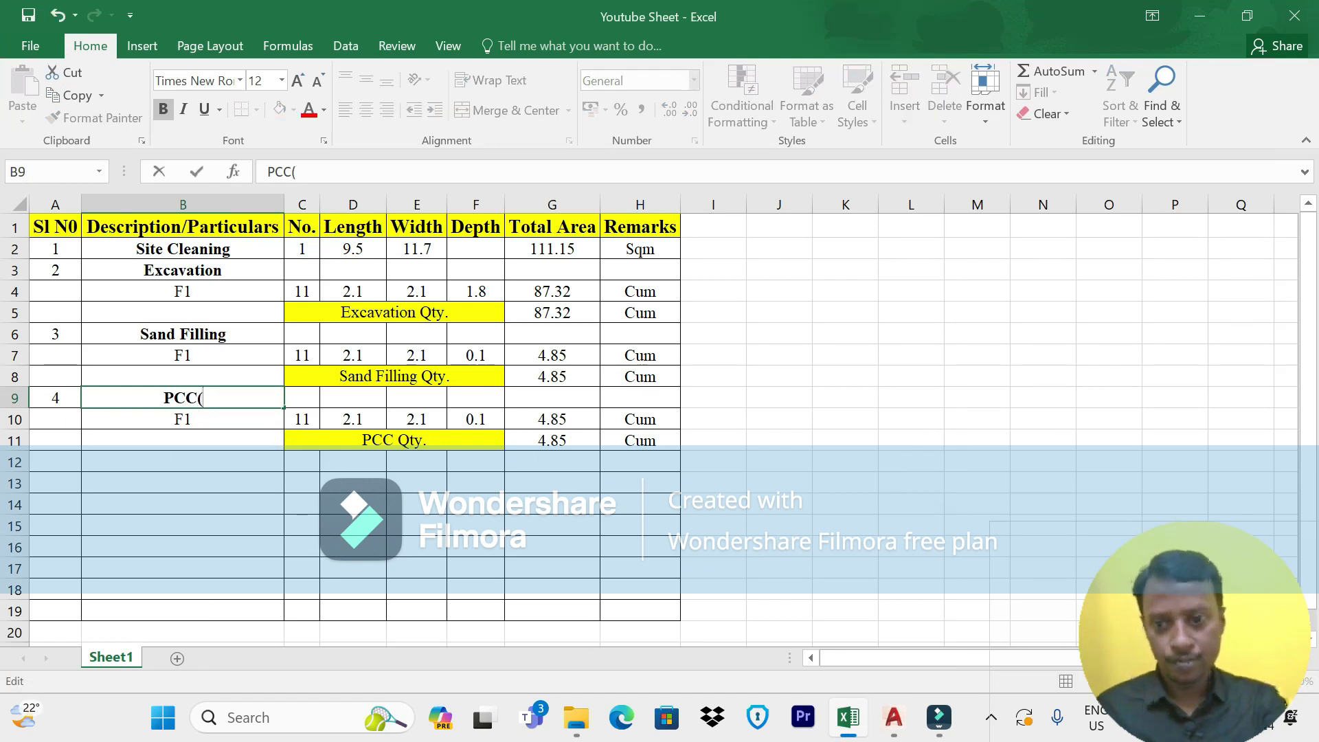
key("Caps_Lock")
type("M")
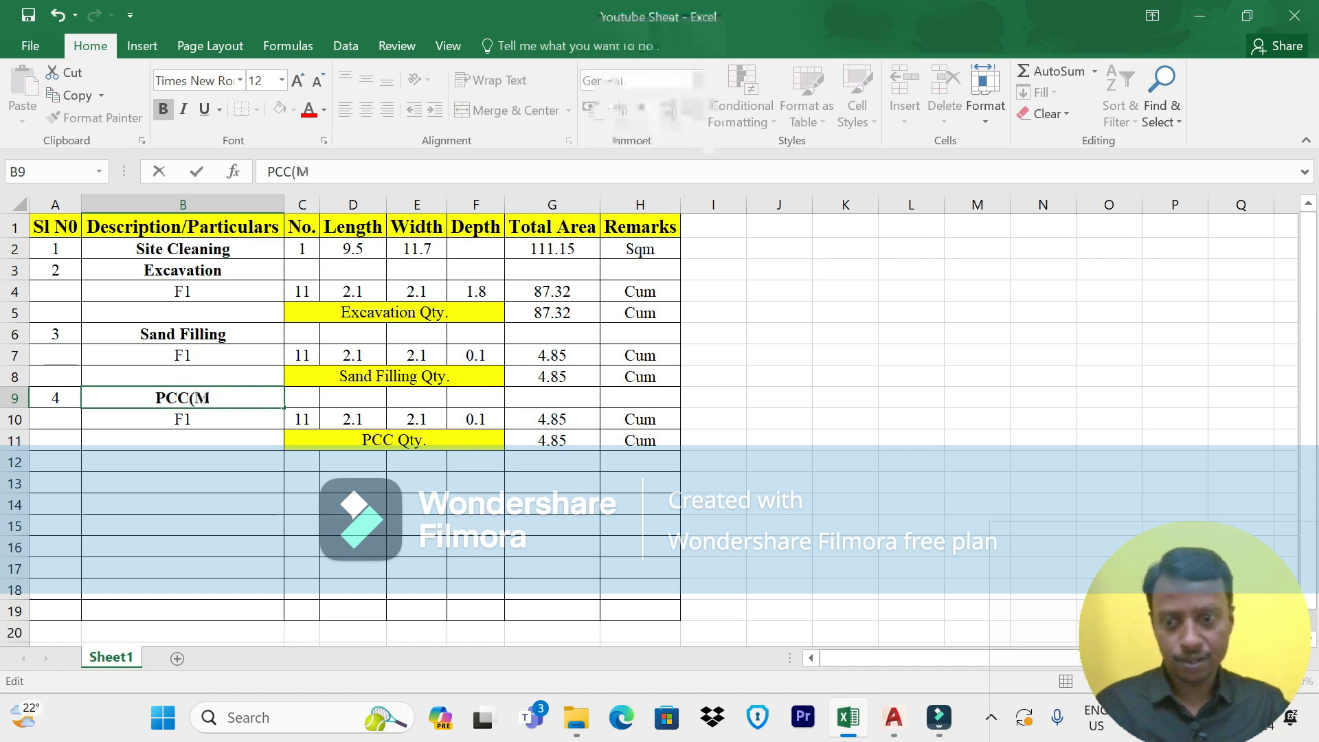
type("1")
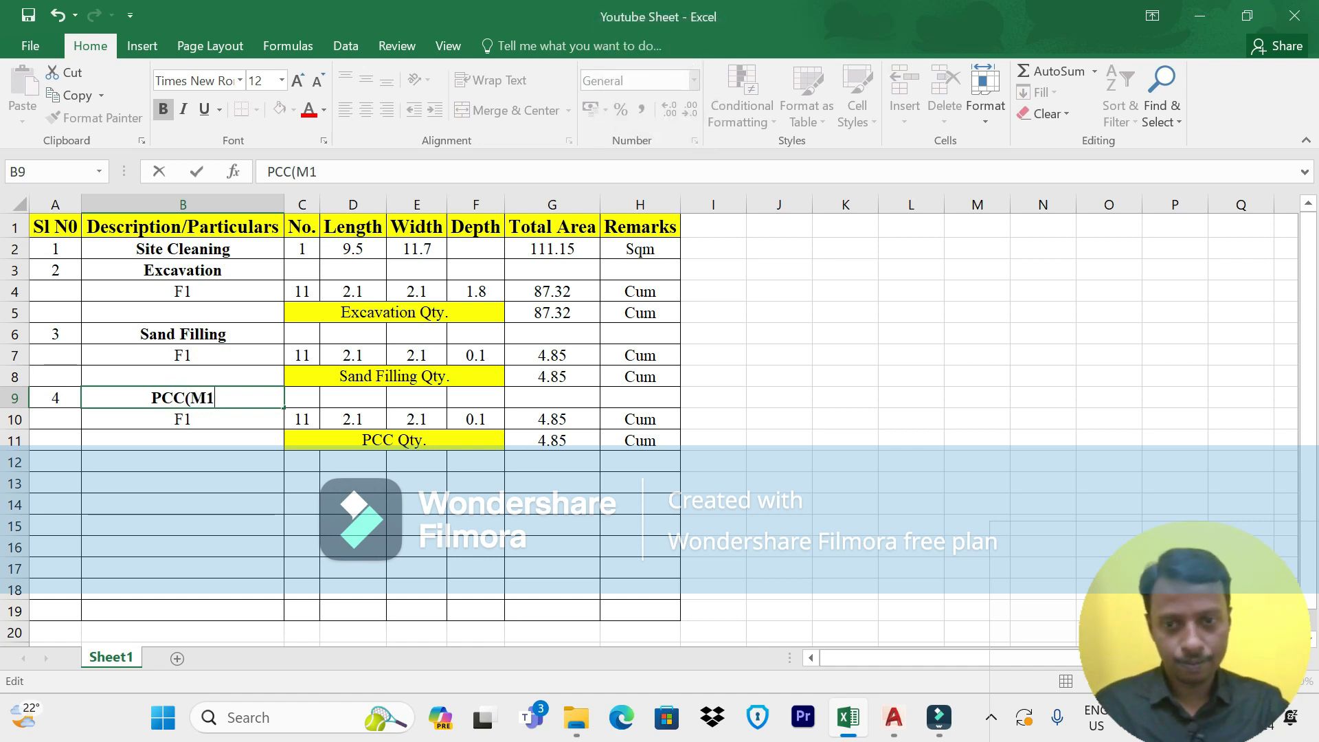
type("0)")
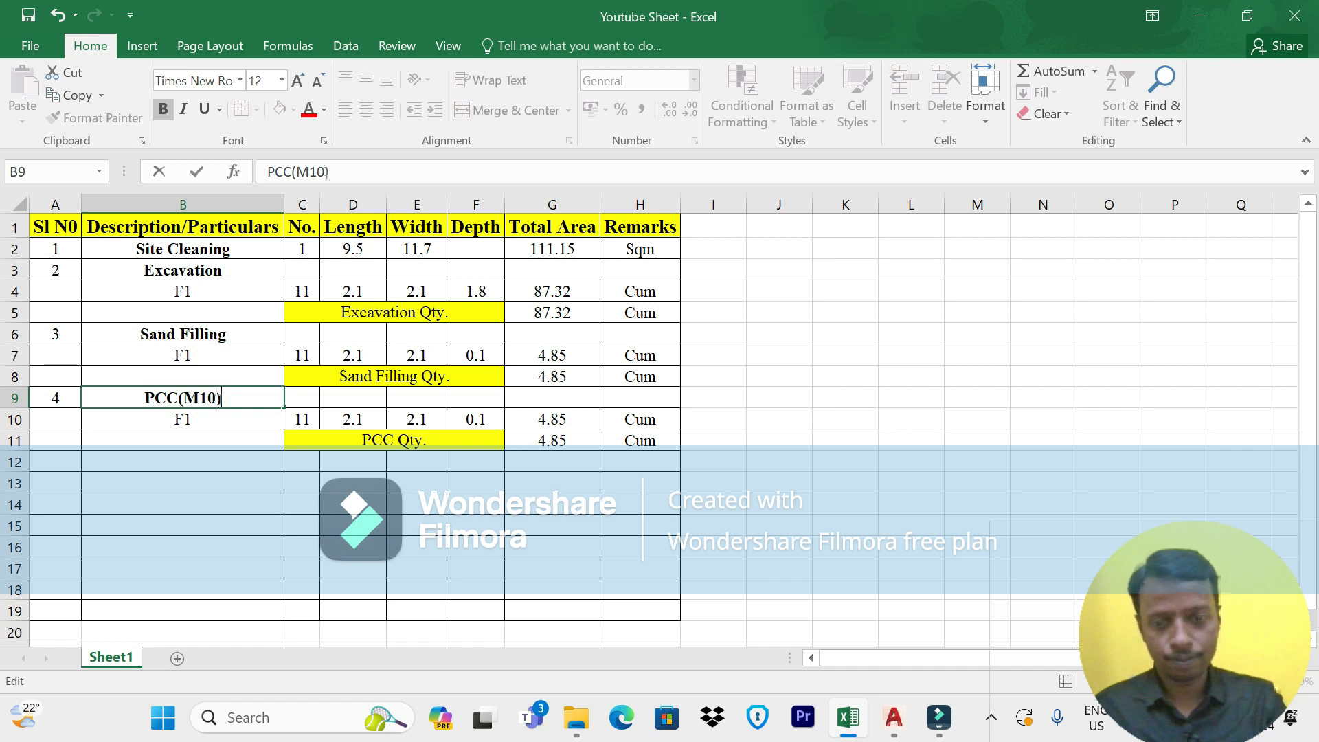
left_click(266, 506)
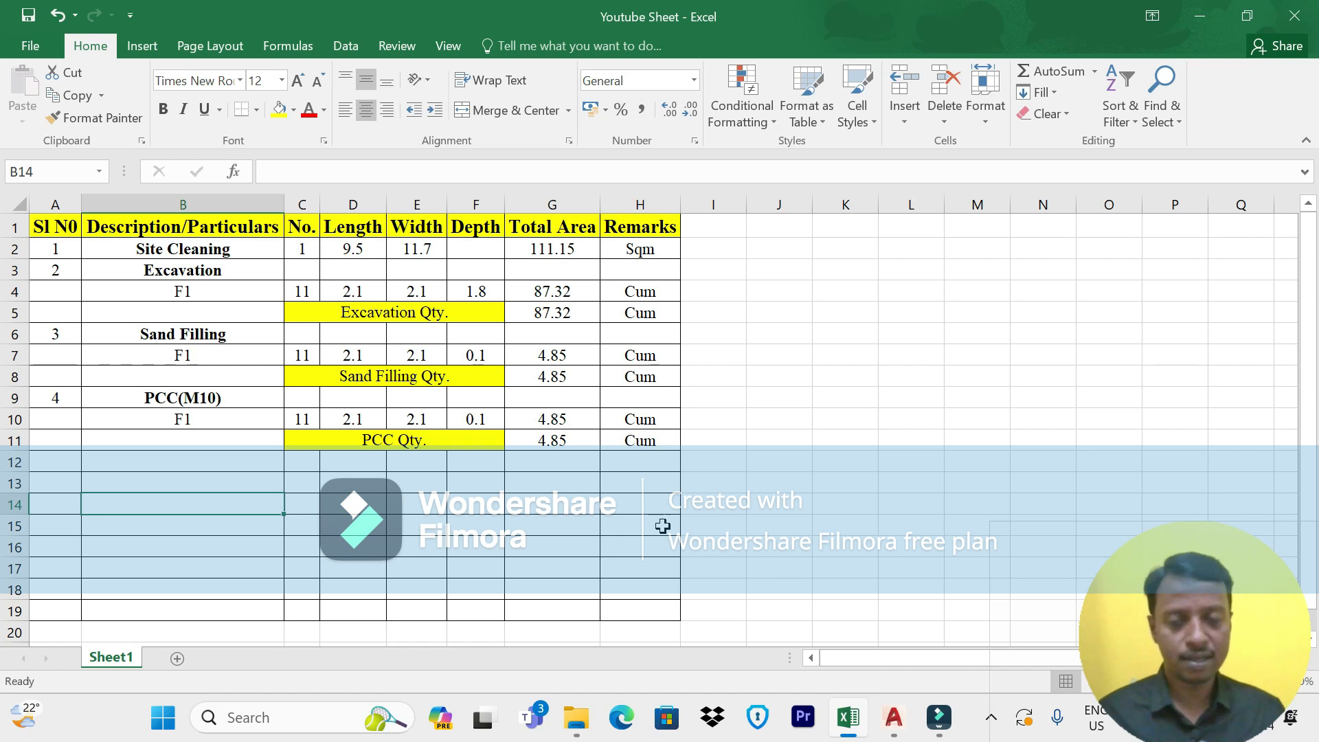
Examine the footing section above the PCC layer in the AutoCAD drawing, and return to the Excel sheet
left_click(893, 717)
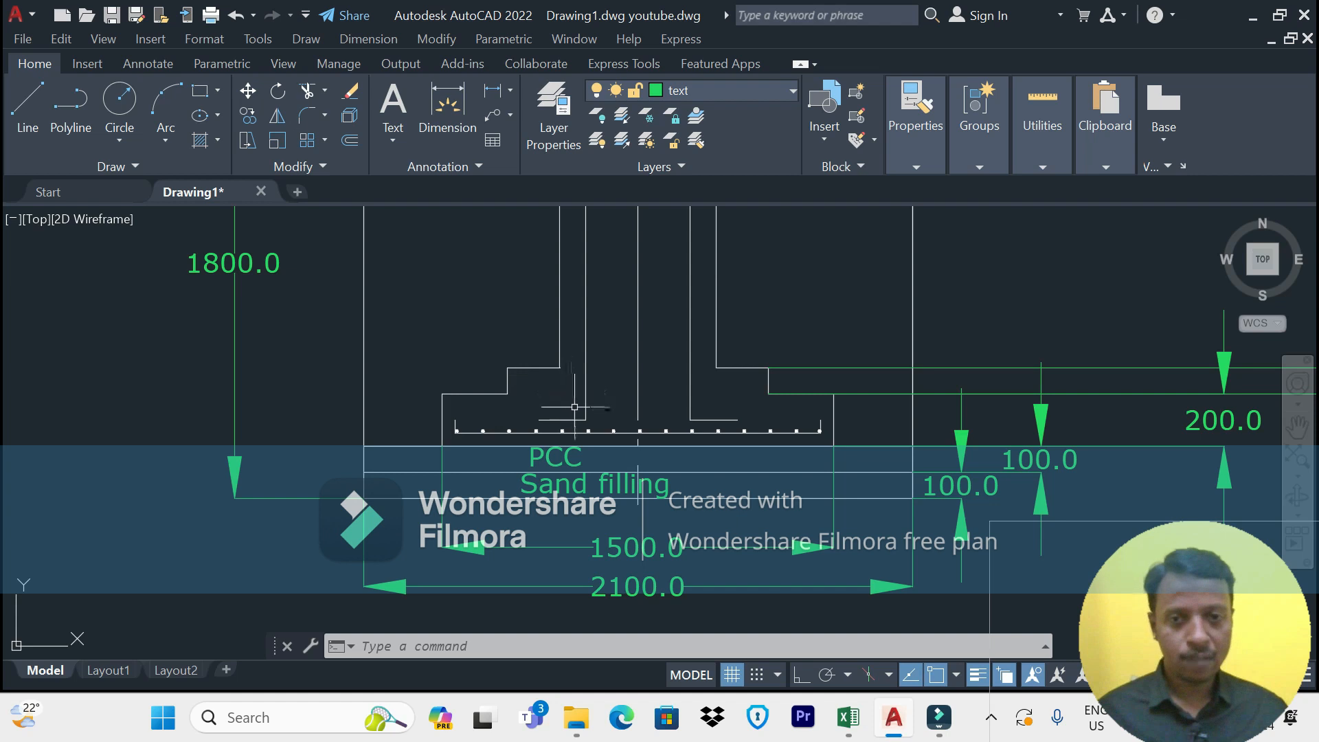
scroll(565, 415, "down", 5)
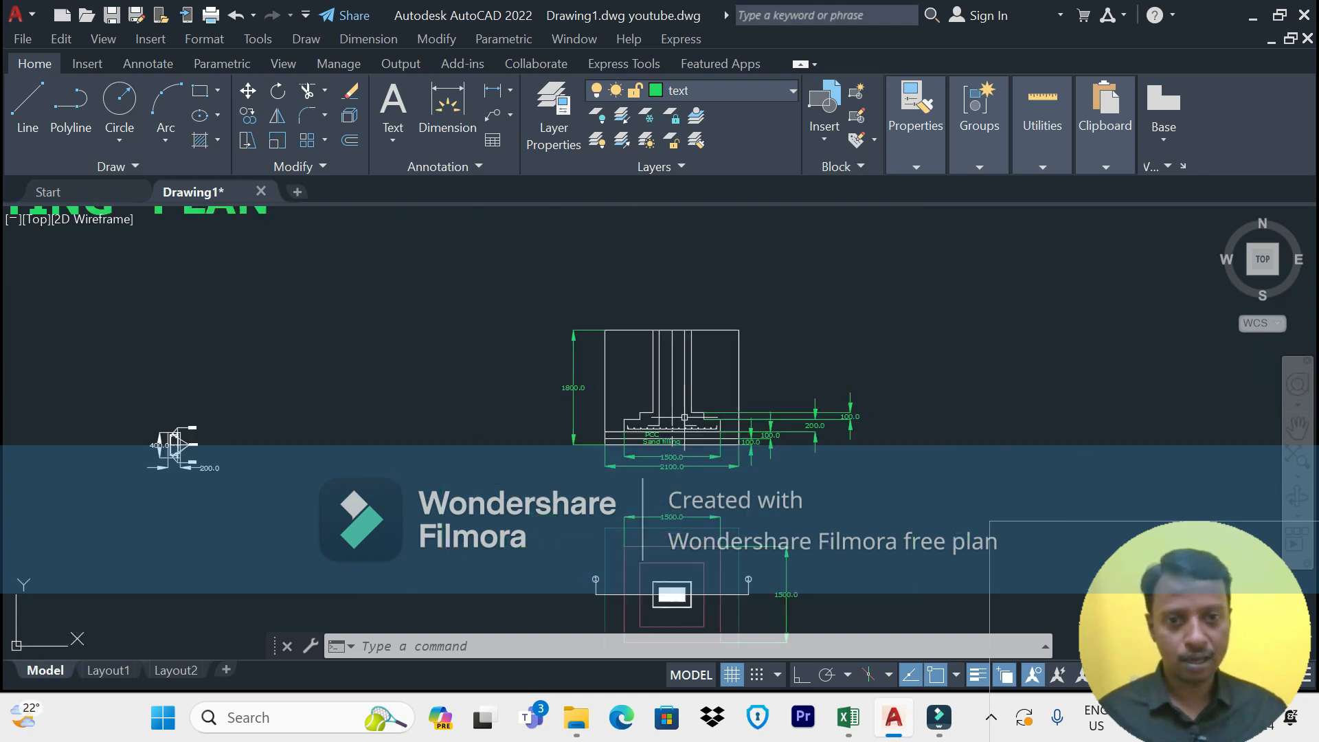
scroll(684, 355, "up", 4)
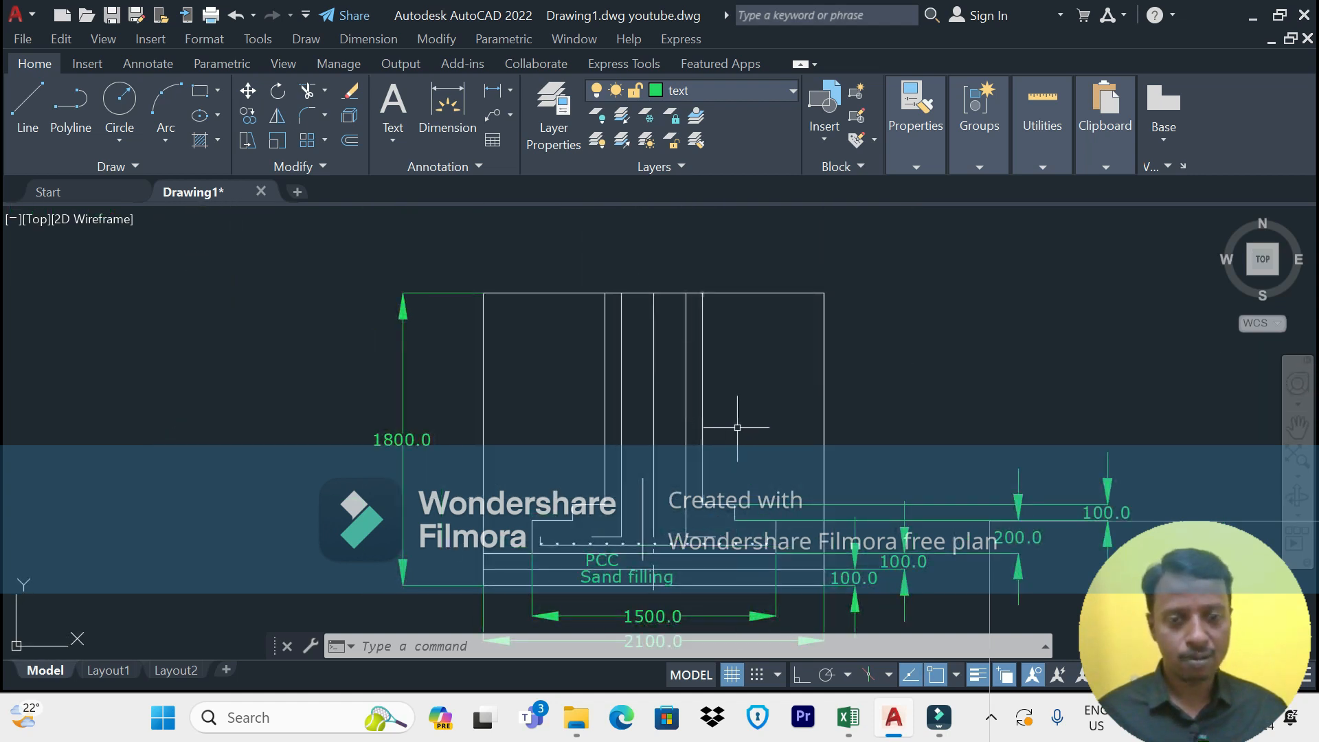
left_click(904, 716)
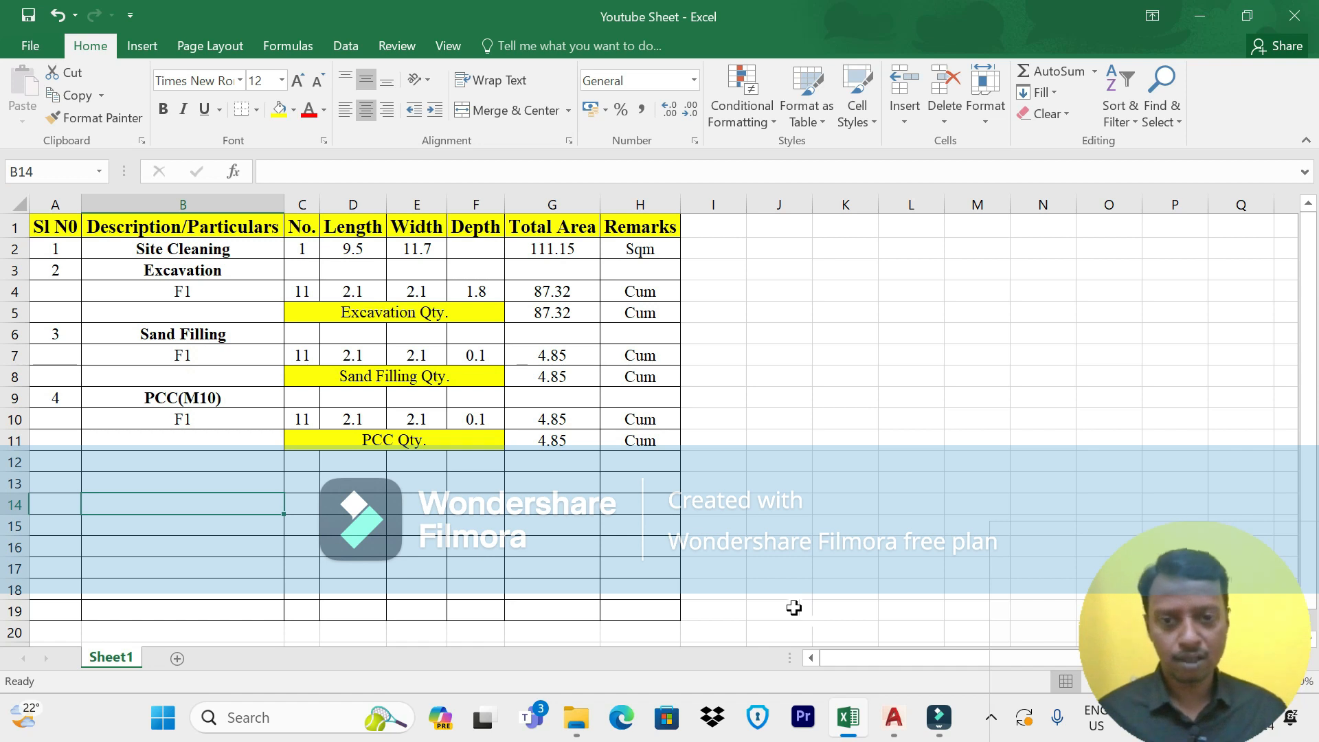
mouse_move(874, 730)
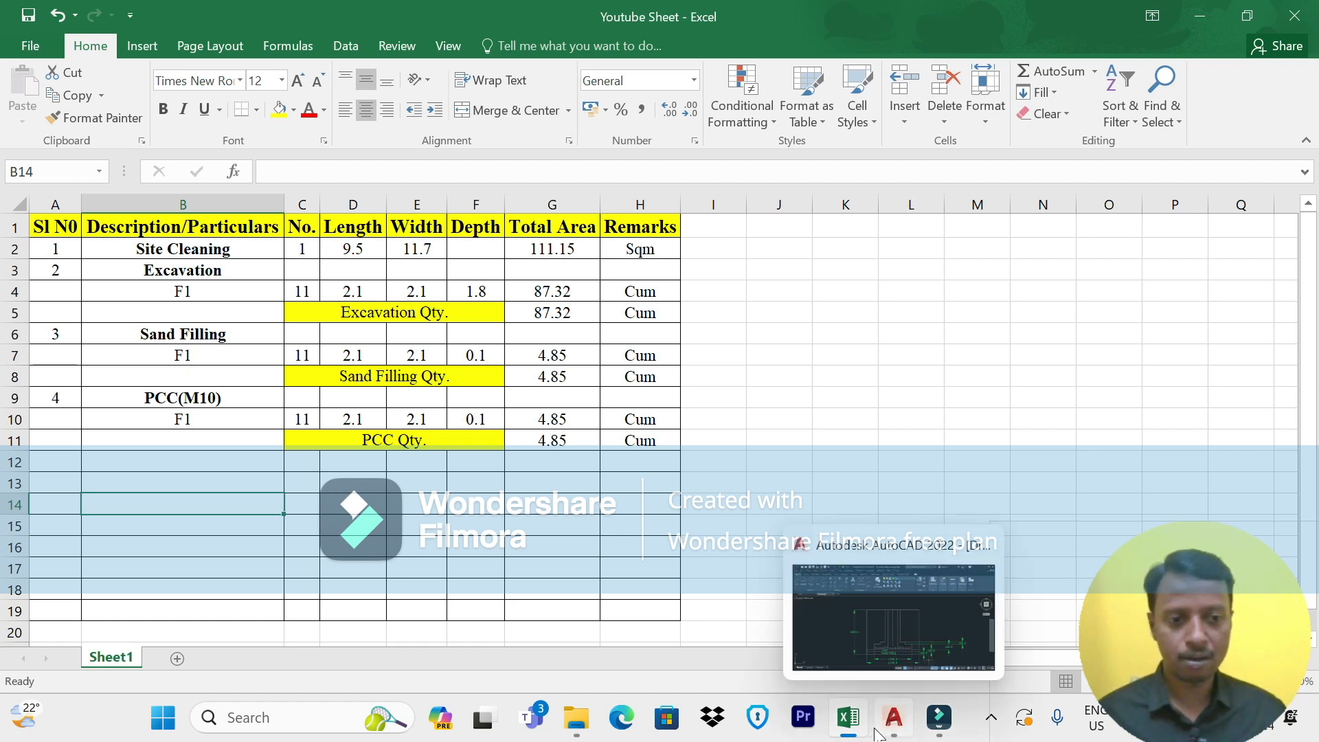